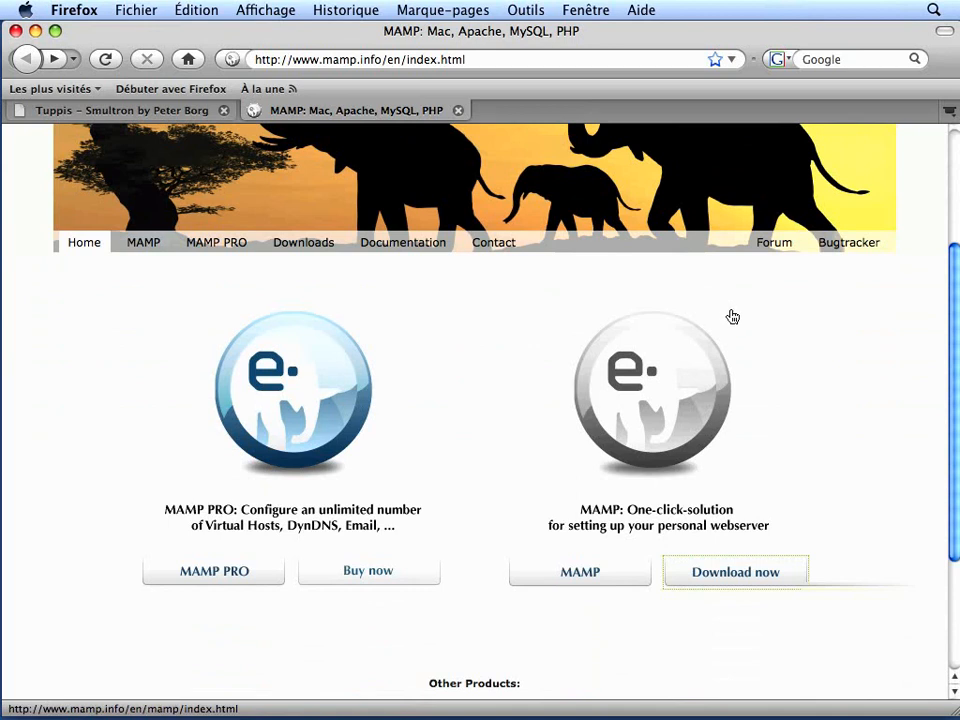
# Step: Look over the MAMP and MAMP PRO offers on the home page and open the MAMP downloads page
pyautogui.scroll(-1, 734, 320)
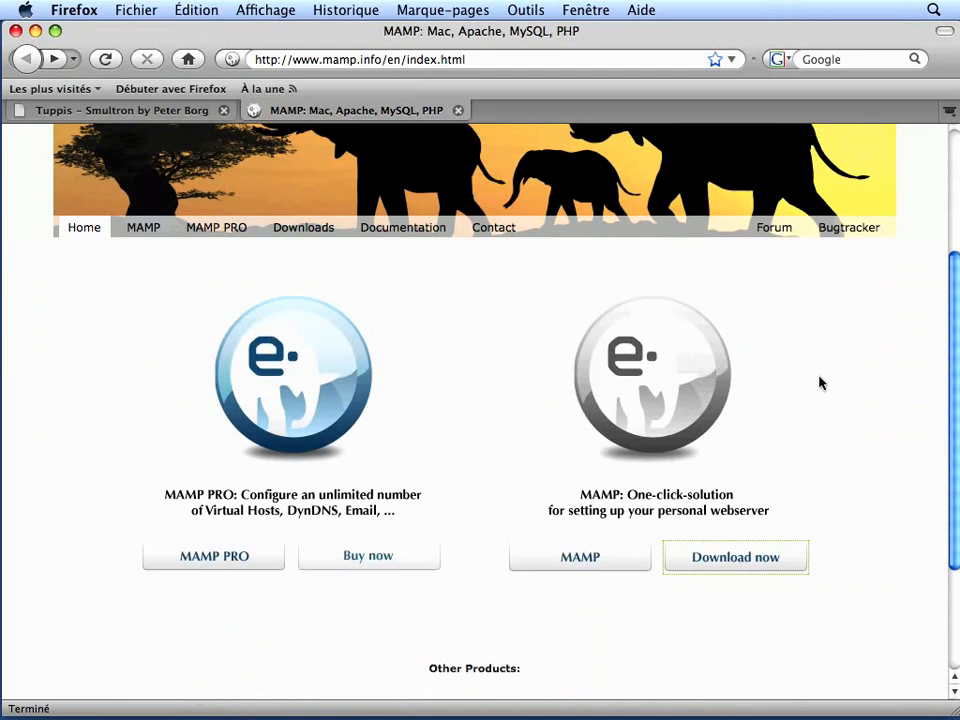
pyautogui.scroll(-1, 820, 384)
pyautogui.scroll(2, 820, 384)
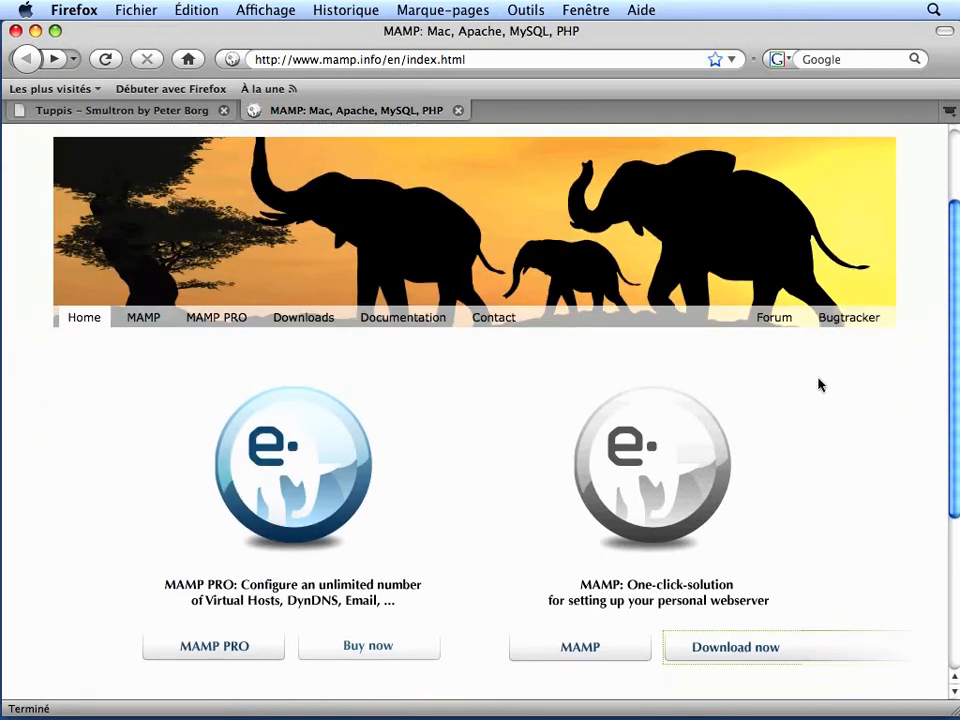
pyautogui.scroll(-3, 817, 386)
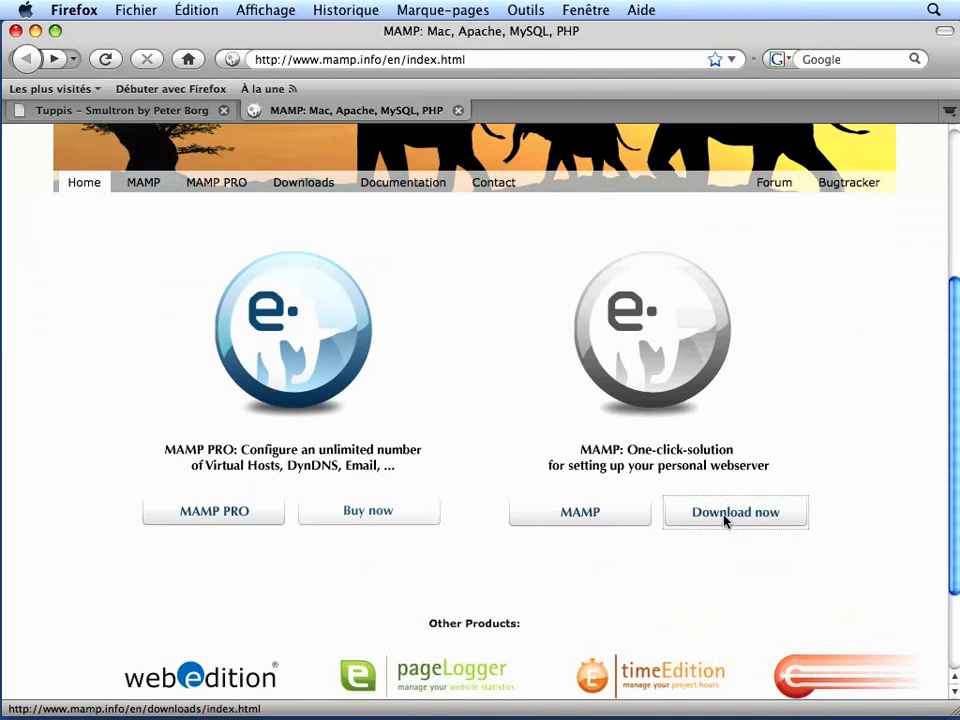
pyautogui.scroll(-2, 728, 520)
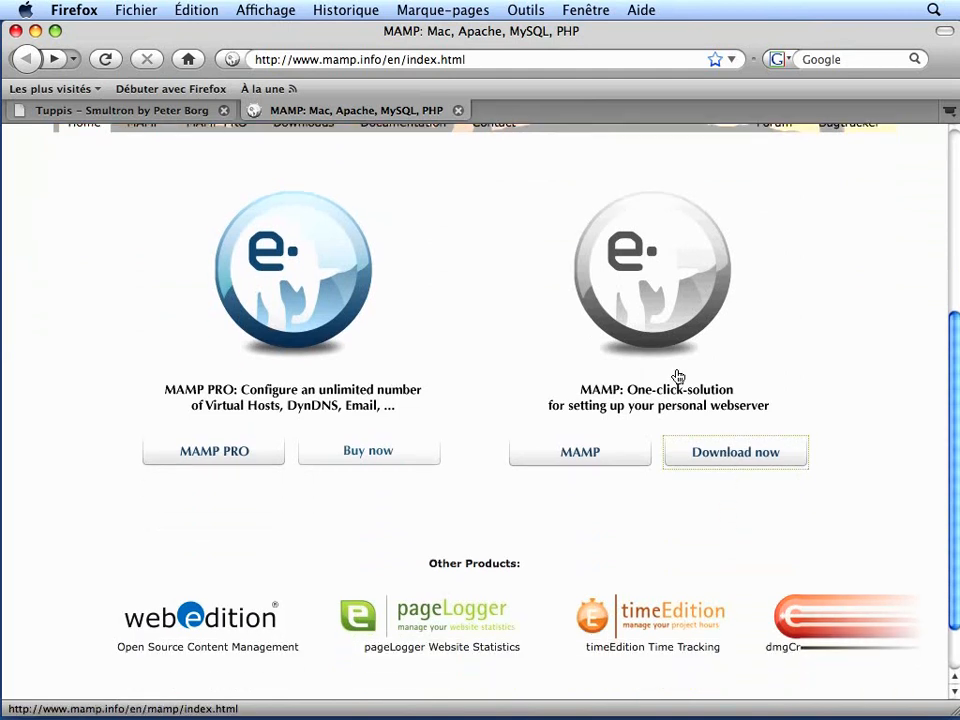
pyautogui.scroll(5, 678, 374)
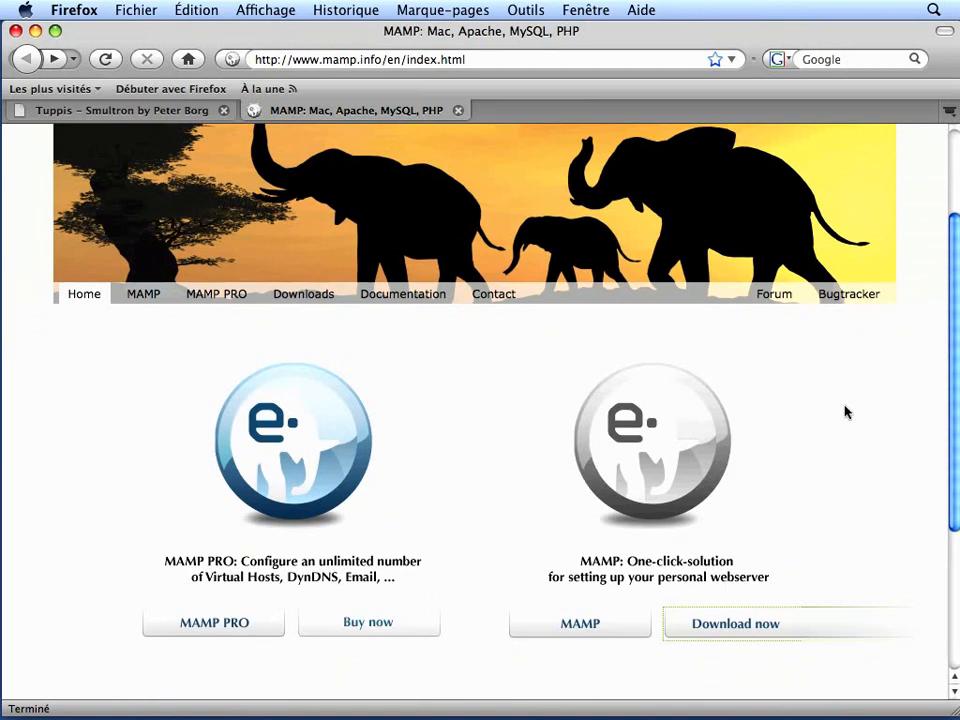
pyautogui.click(742, 633)
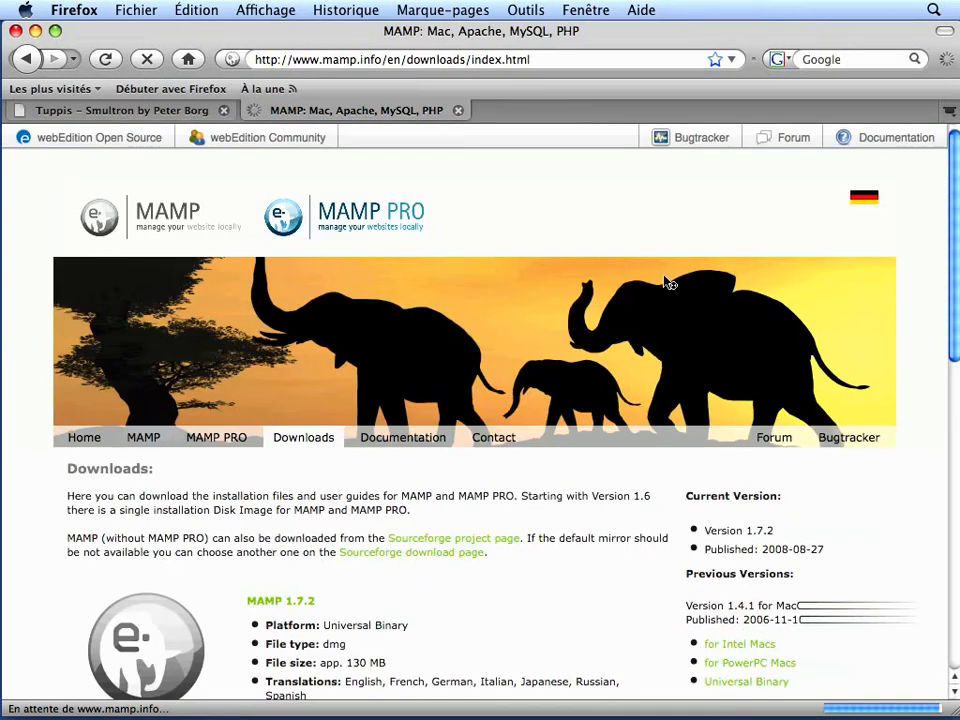
# Step: Download the previous MAMP version 1.4.1 for Intel Macs and save MAMP_1.4.1_intel.dmg.zip to disk
pyautogui.scroll(-5, 670, 283)
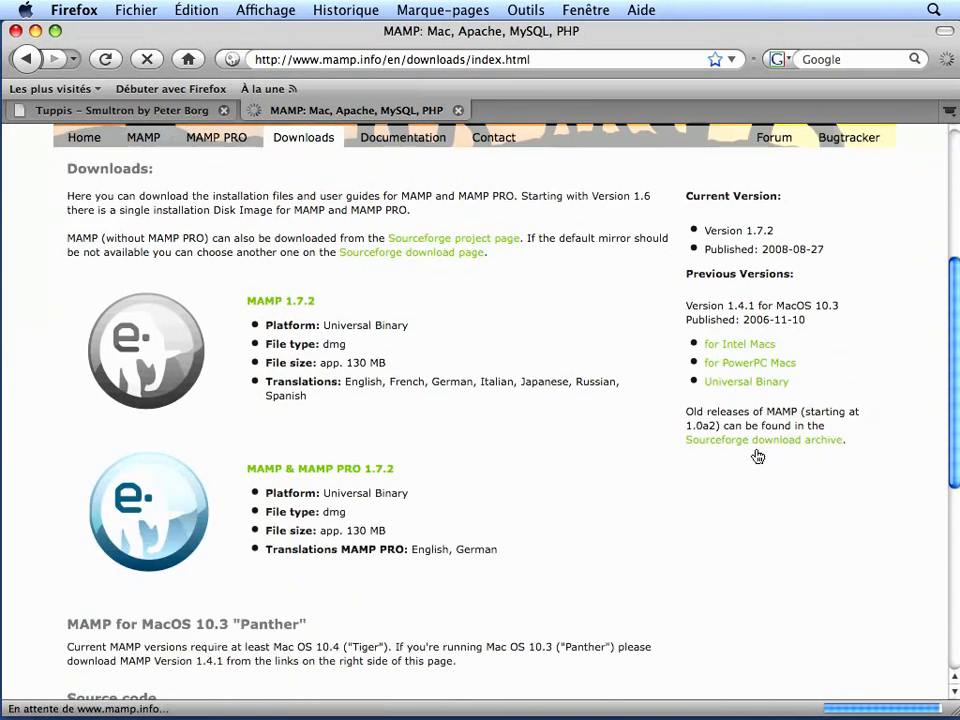
pyautogui.click(741, 346)
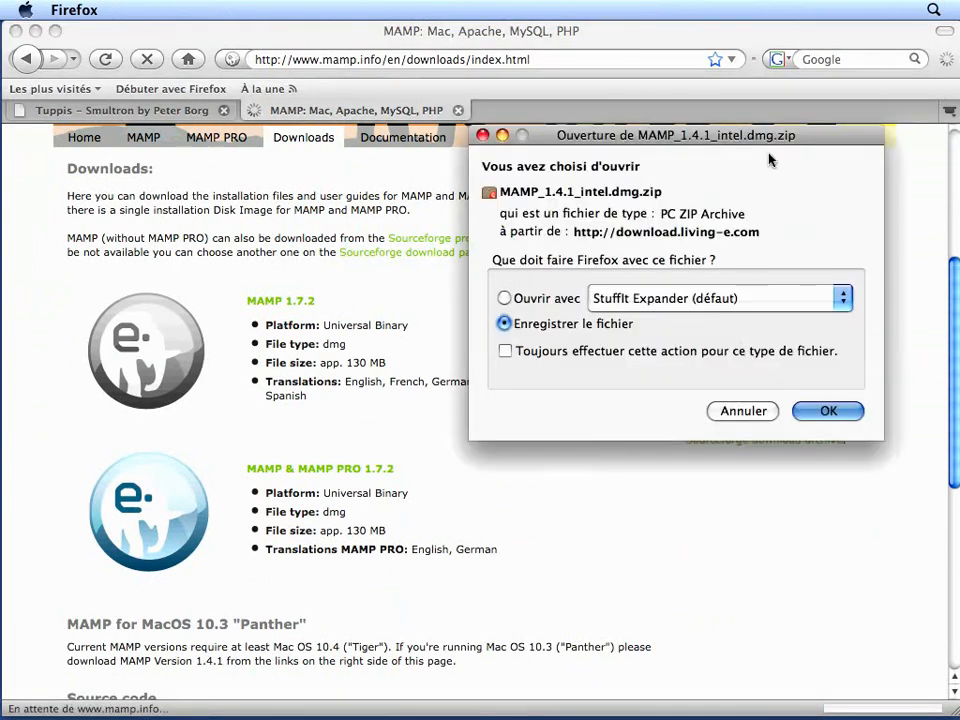
pyautogui.click(828, 412)
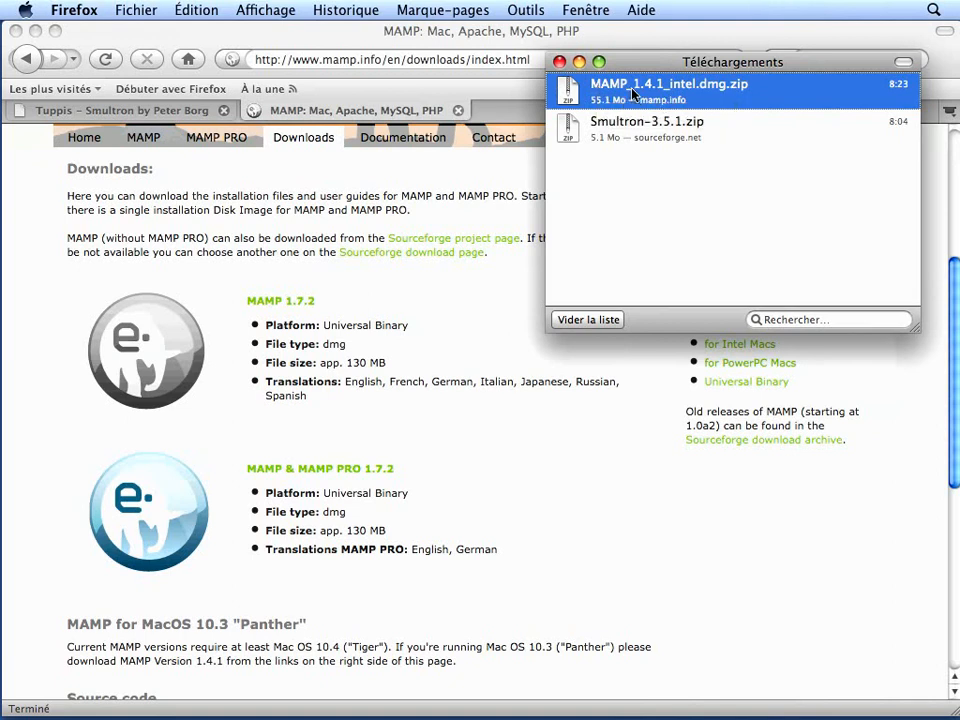
# Step: Extract the downloaded MAMP_1.4.1_intel.dmg.zip archive and mount the resulting MAMP_1.4.1_intel.dmg disk image
pyautogui.doubleClick(630, 97)
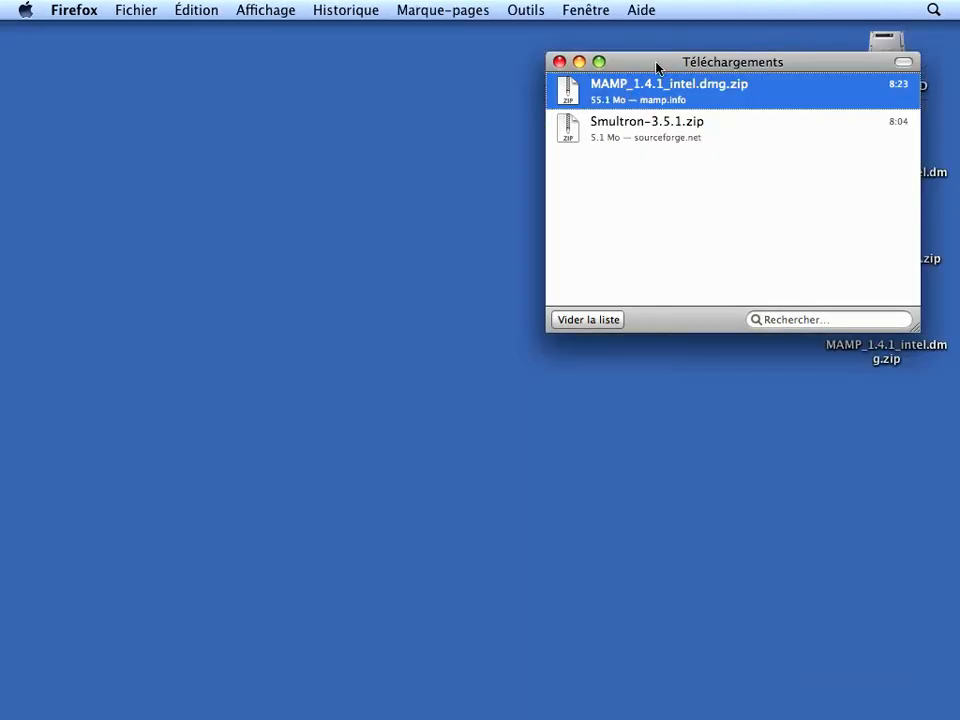
pyautogui.moveTo(658, 60); pyautogui.dragTo(395, 87)
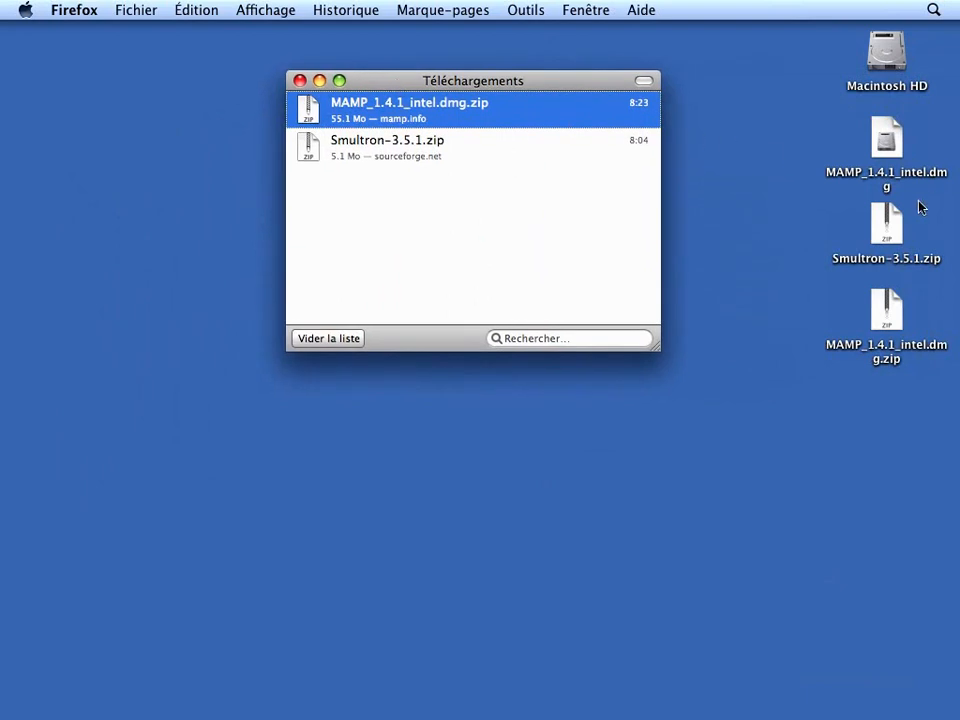
pyautogui.doubleClick(886, 140)
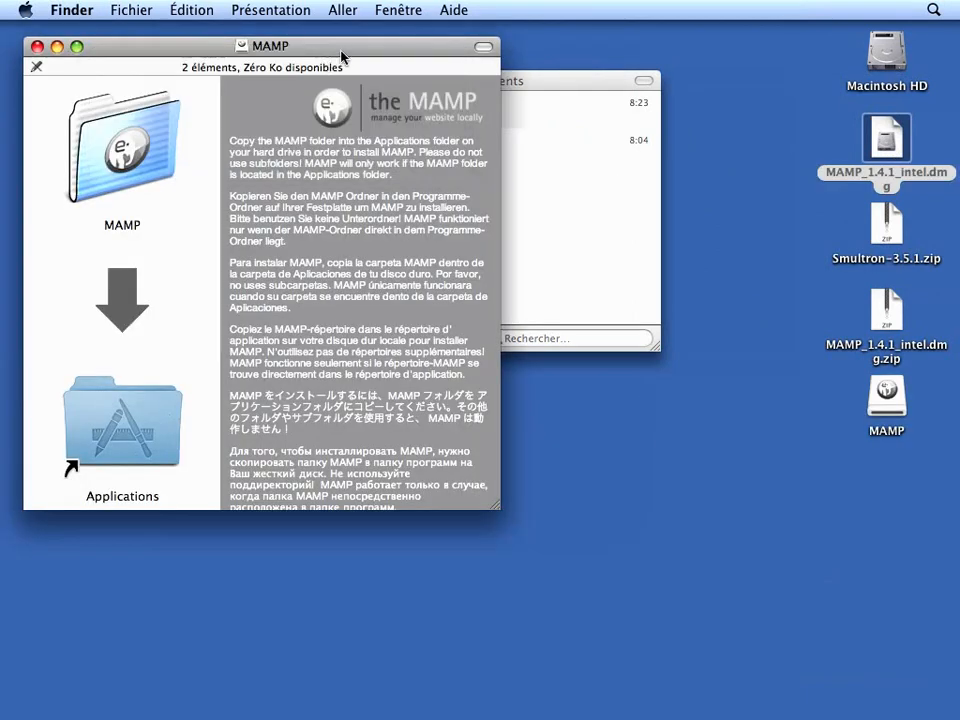
pyautogui.moveTo(372, 44); pyautogui.dragTo(447, 40)
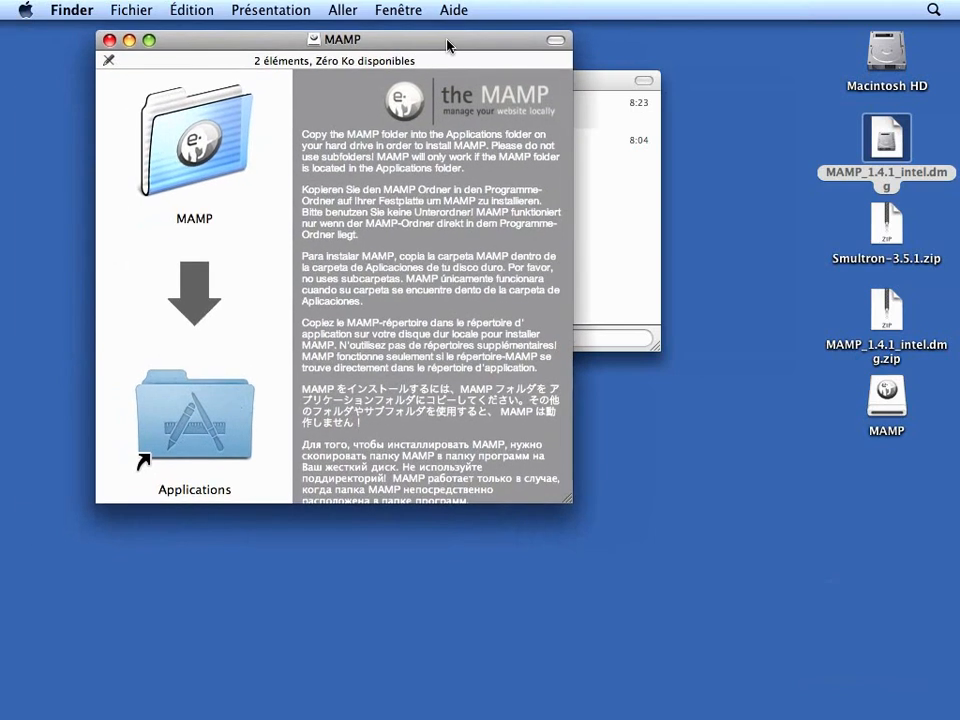
# Step: Install MAMP by copying its folder from the disk image into Applications, and close the disk image window
pyautogui.click(203, 143)
pyautogui.moveTo(203, 143); pyautogui.dragTo(190, 413)
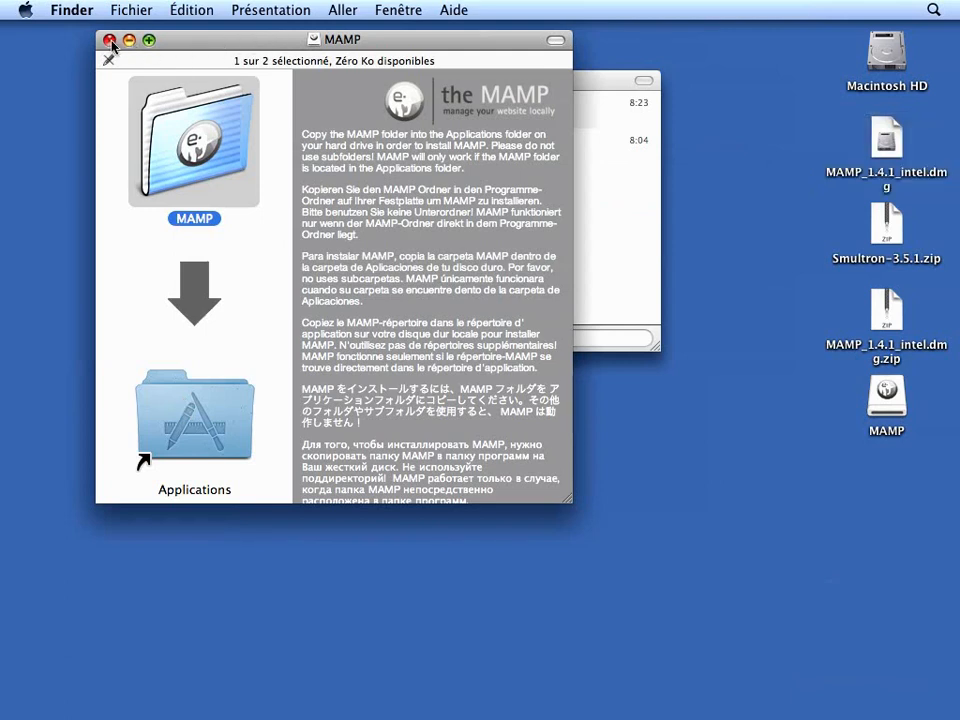
pyautogui.click(109, 40)
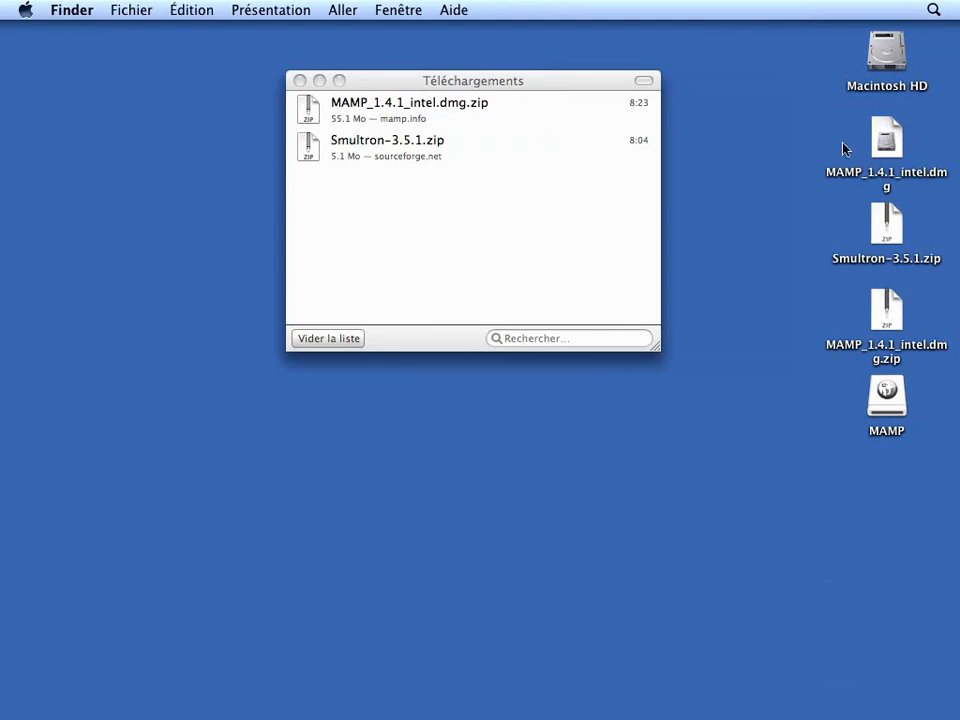
# Step: Browse Macintosh HD to the MAMP folder in Applications and view the contents of its htdocs folder
pyautogui.doubleClick(872, 78)
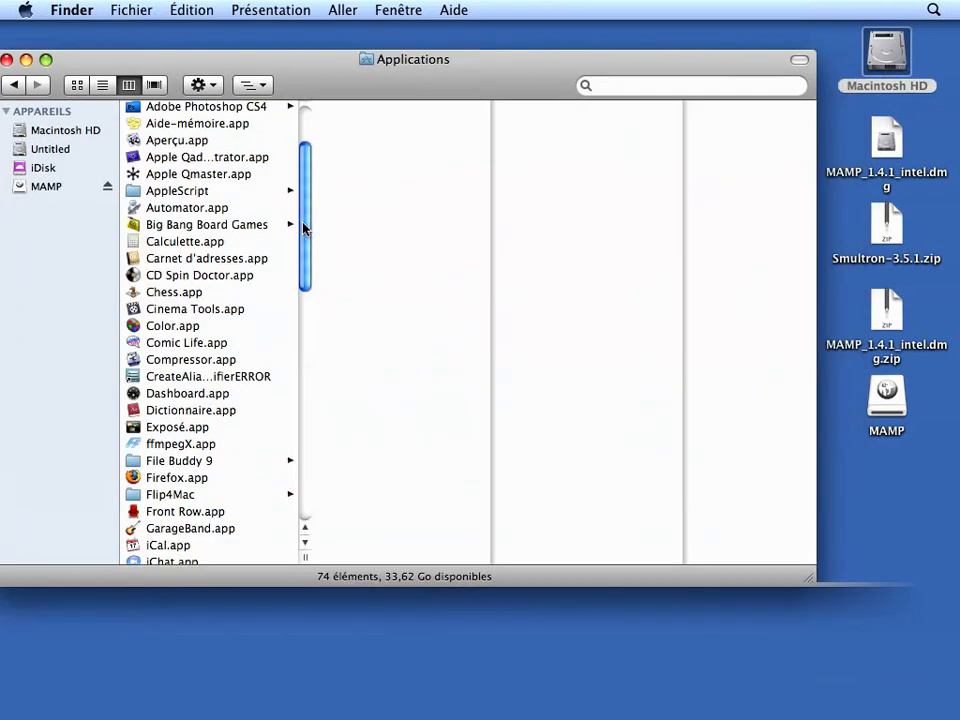
pyautogui.moveTo(305, 229); pyautogui.dragTo(298, 366)
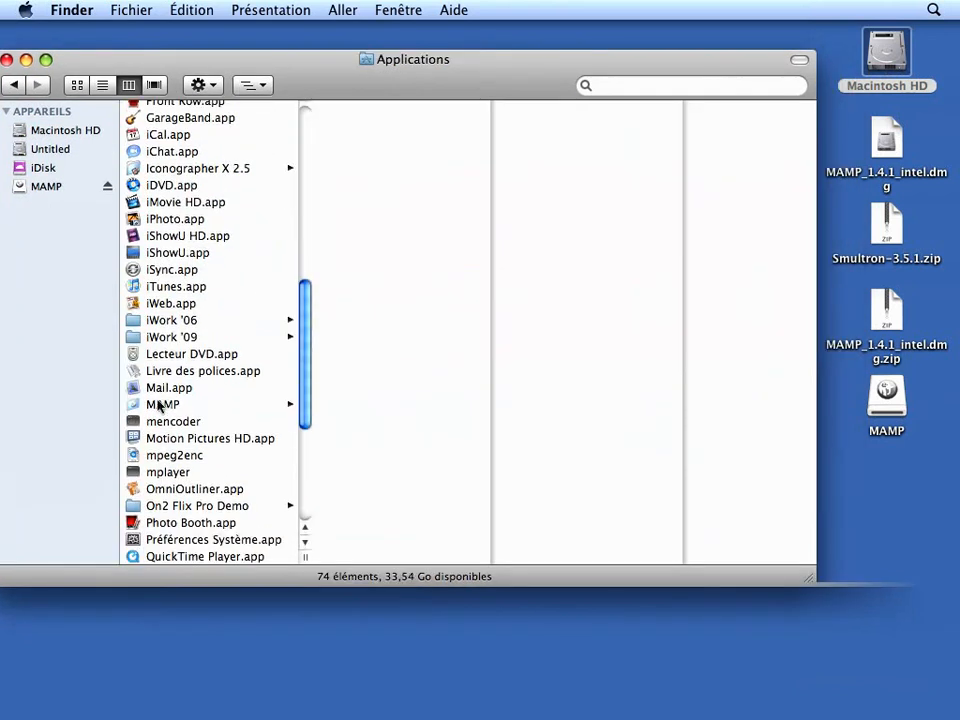
pyautogui.click(158, 403)
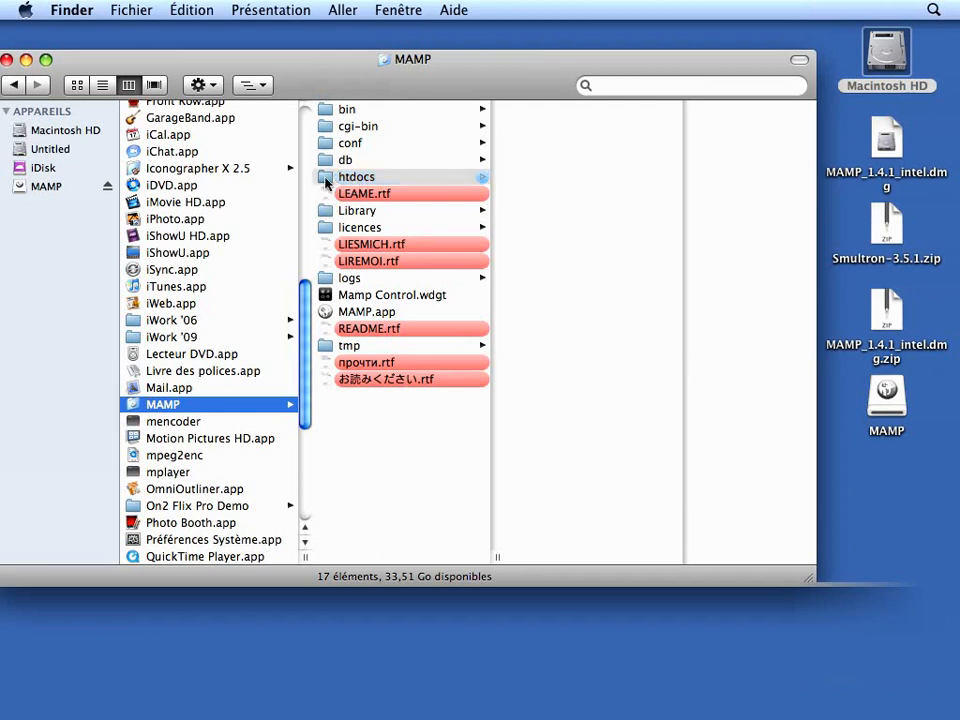
pyautogui.click(325, 180)
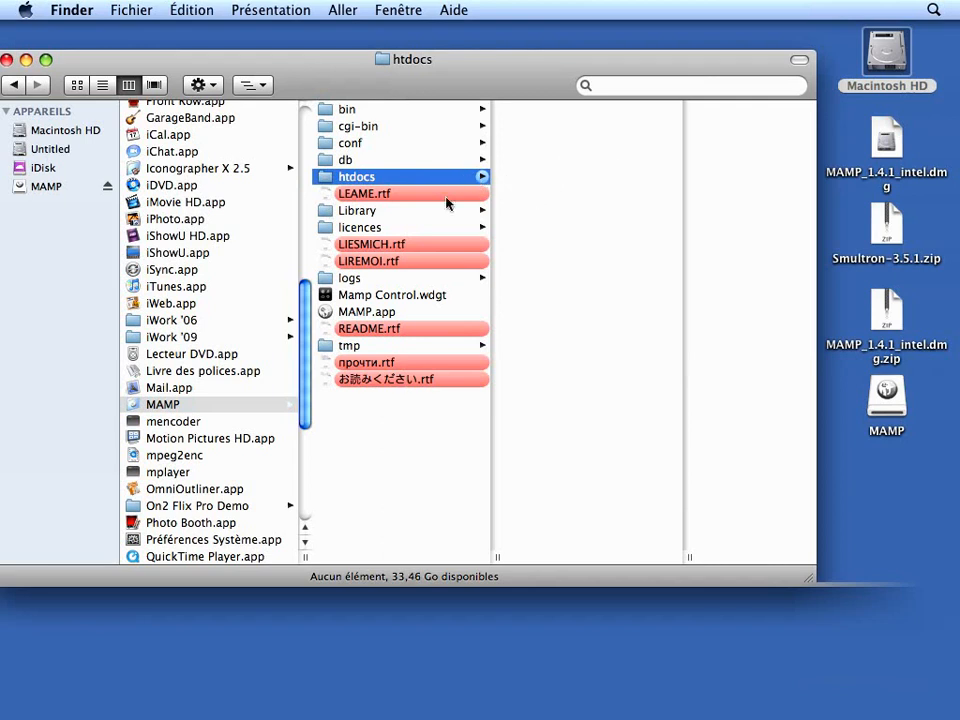
# Step: Launch MAMP.app from the MAMP folder and allow the downloaded application to open
pyautogui.click(344, 314)
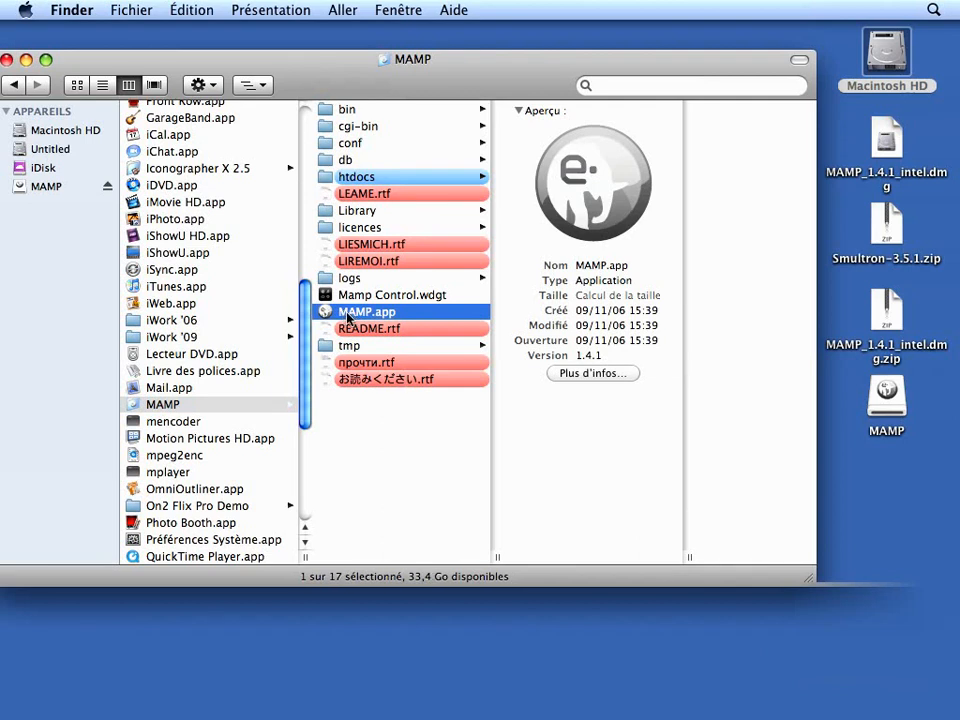
pyautogui.doubleClick(351, 316)
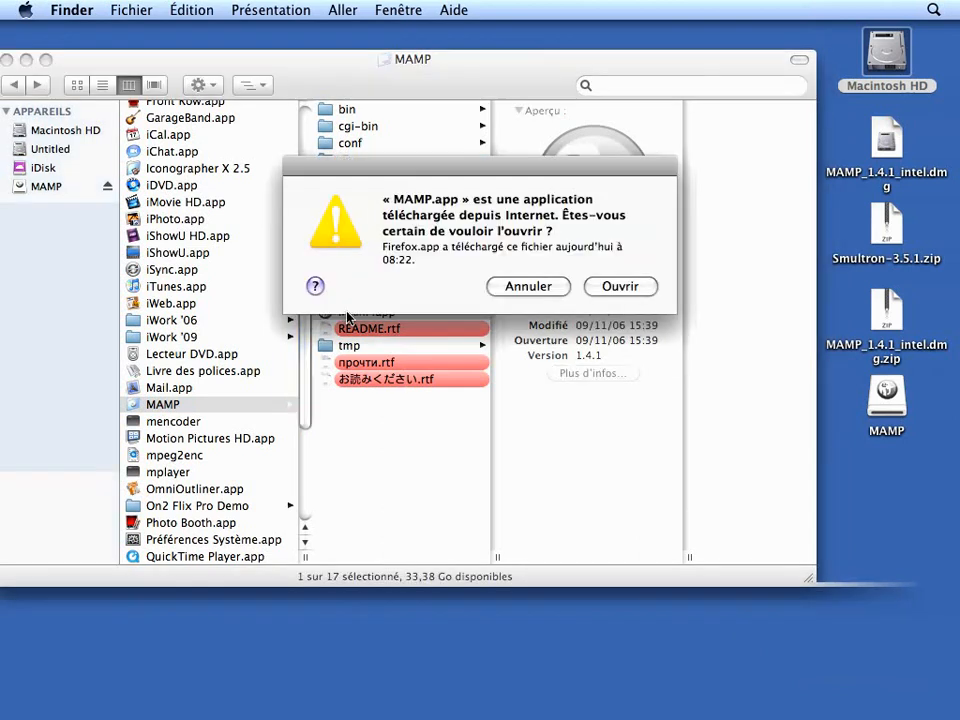
pyautogui.click(620, 287)
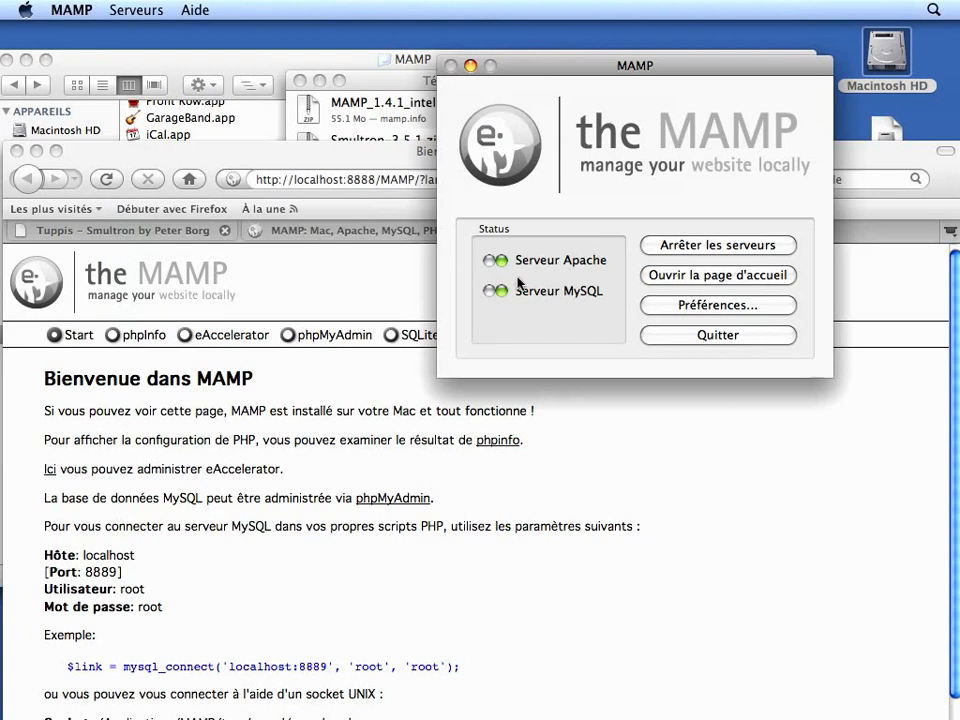
# Step: Minimize the MAMP control window and move the browser window so the MAMP welcome page is fully in view
pyautogui.moveTo(577, 70); pyautogui.dragTo(554, 68)
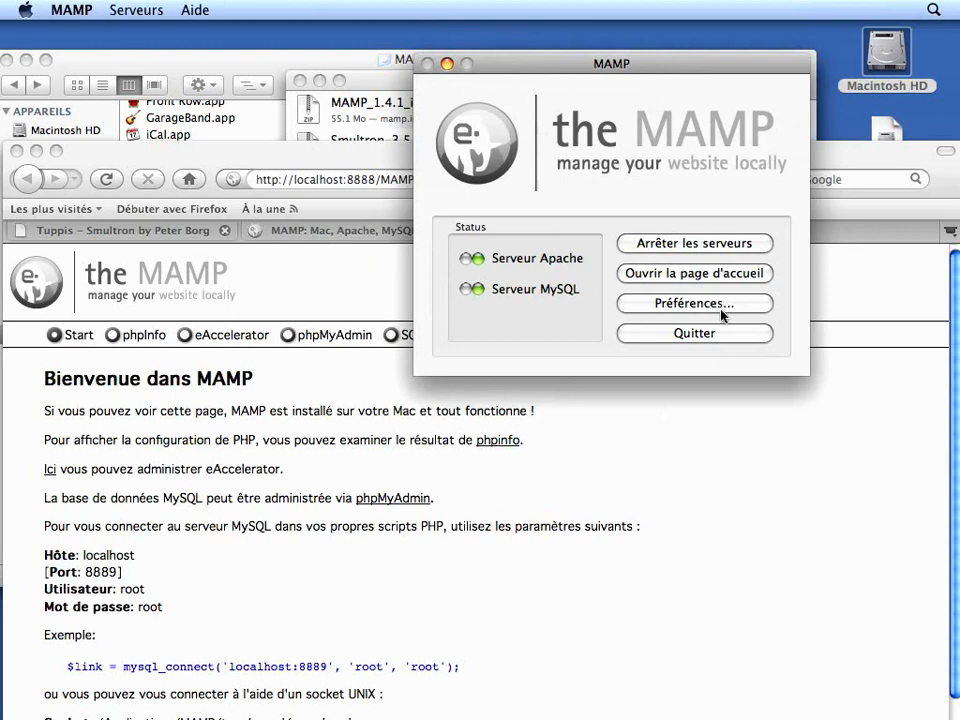
pyautogui.click(447, 66)
pyautogui.moveTo(228, 130); pyautogui.dragTo(220, 35)
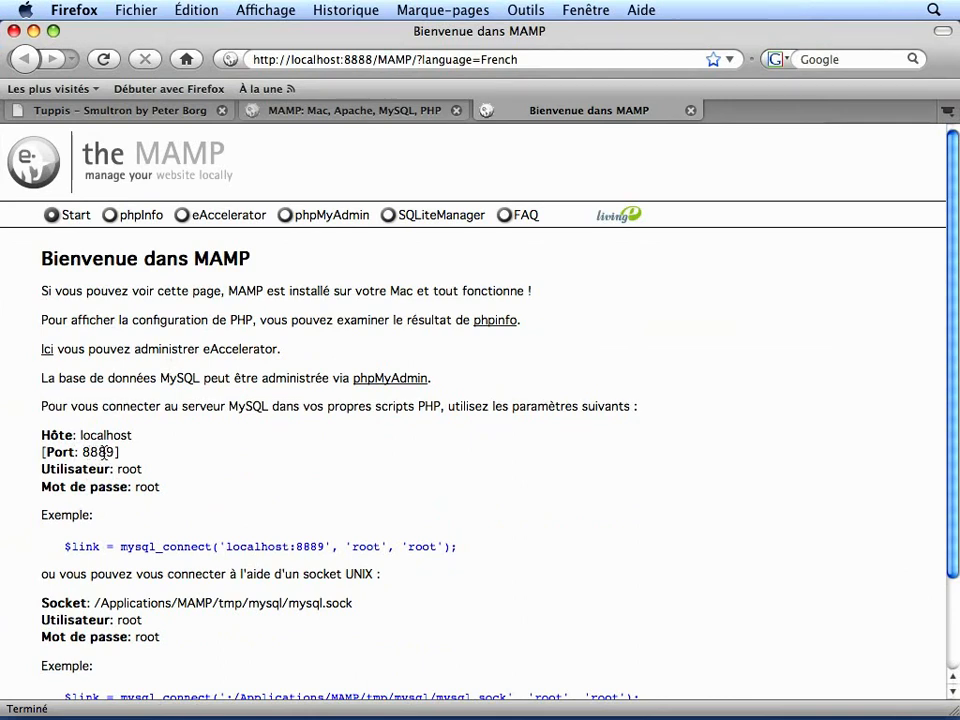
# Step: Review the MySQL connection parameters and examples on the MAMP welcome page, highlighting the port 8888 in the page address
pyautogui.scroll(-3, 619, 491)
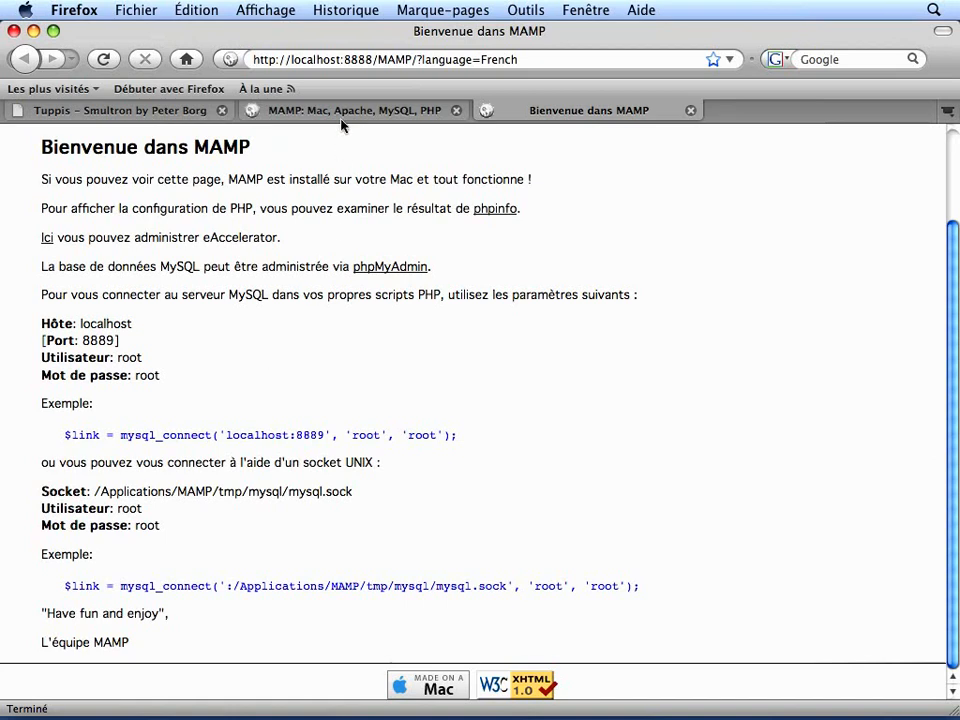
pyautogui.click(348, 62)
pyautogui.click(346, 62)
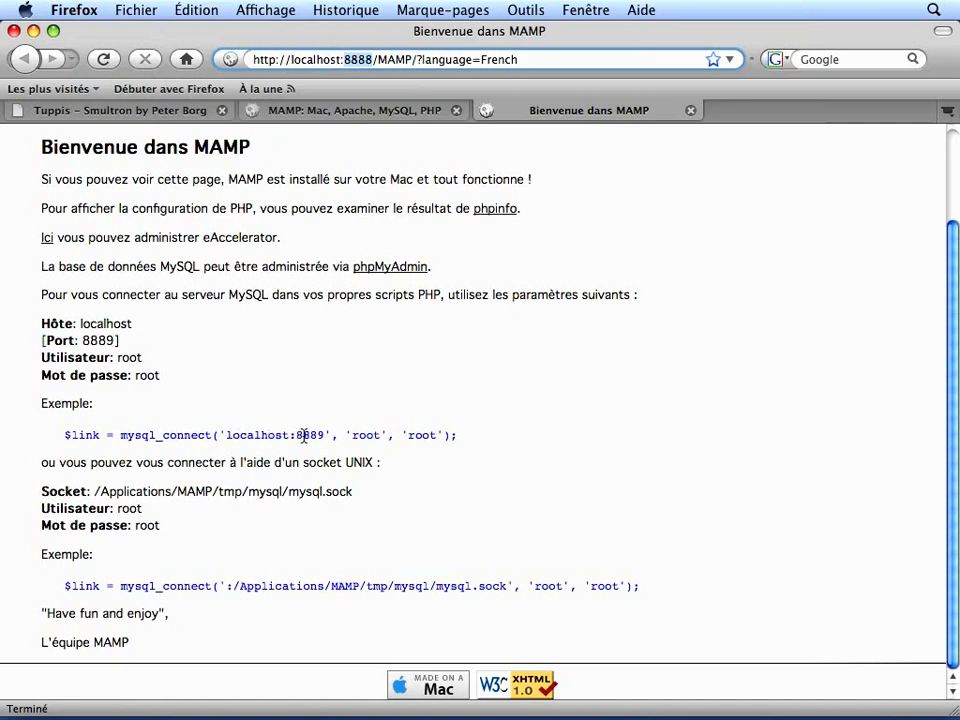
pyautogui.click(216, 354)
pyautogui.scroll(3, 215, 353)
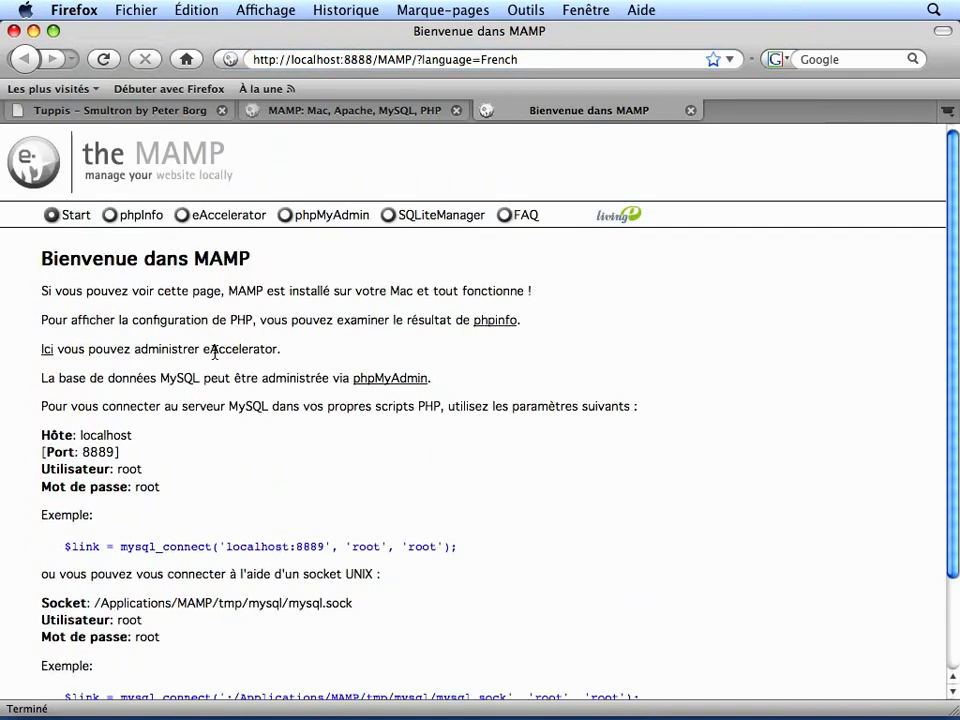
# Step: Open the phpInfo page and look through the PHP configuration of the local server
pyautogui.click(136, 220)
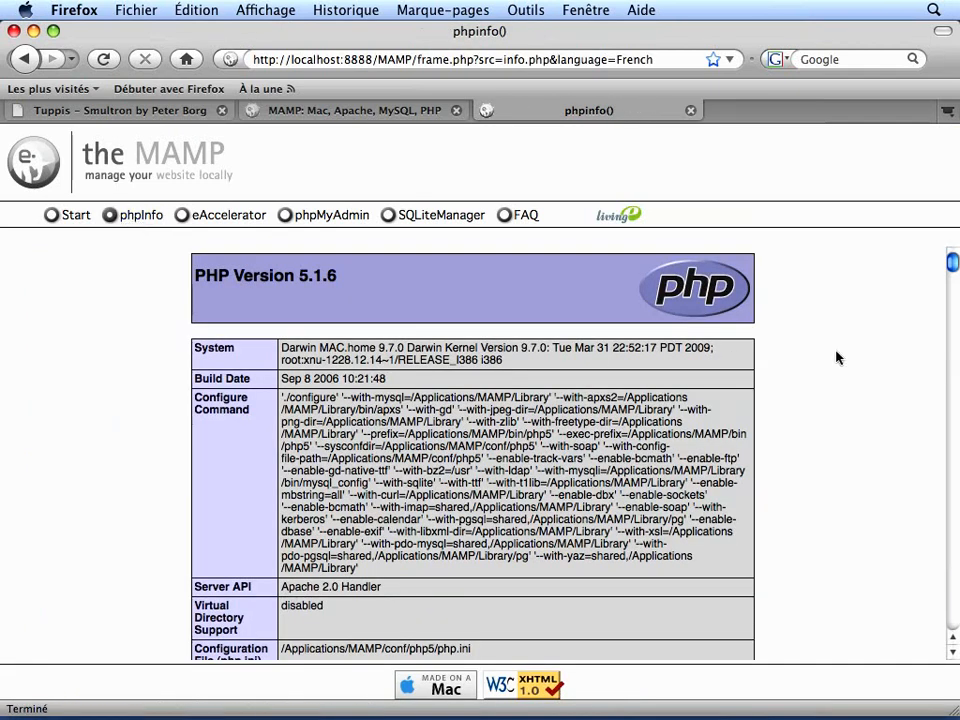
pyautogui.scroll(-6, 836, 358)
pyautogui.scroll(-20, 836, 358)
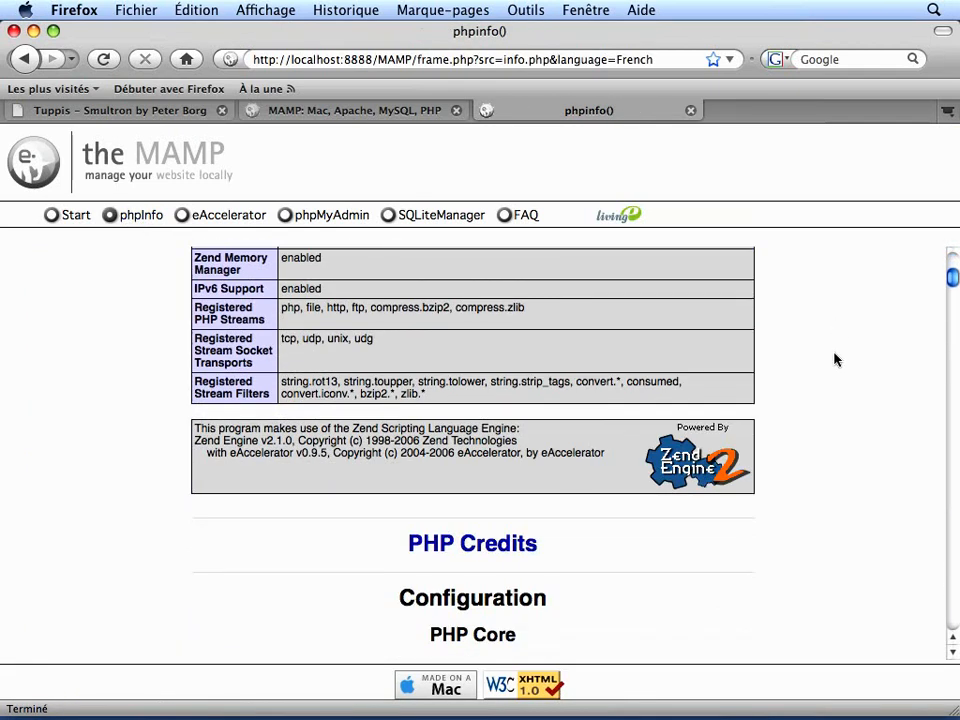
pyautogui.scroll(9, 836, 361)
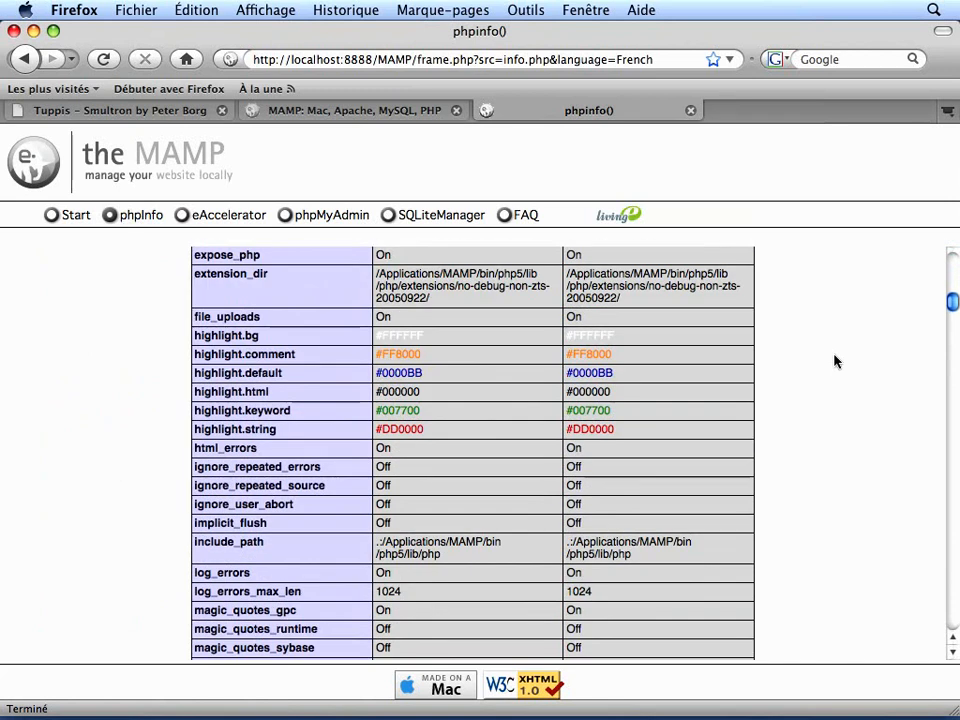
pyautogui.scroll(15, 836, 361)
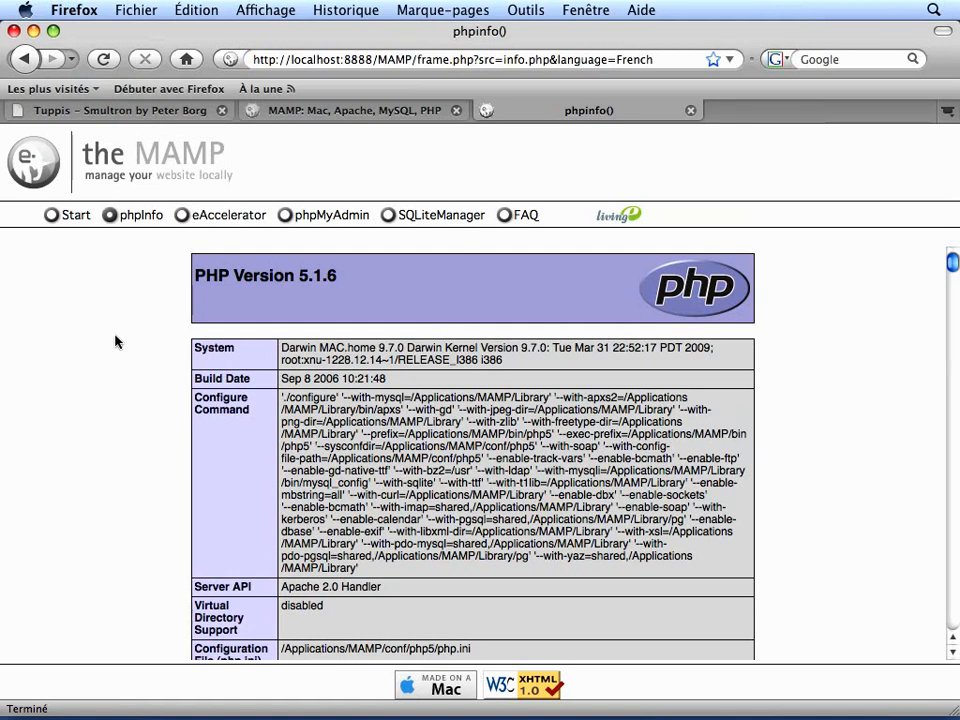
# Step: Open phpMyAdmin from the MAMP start page and look over its home page options
pyautogui.click(339, 220)
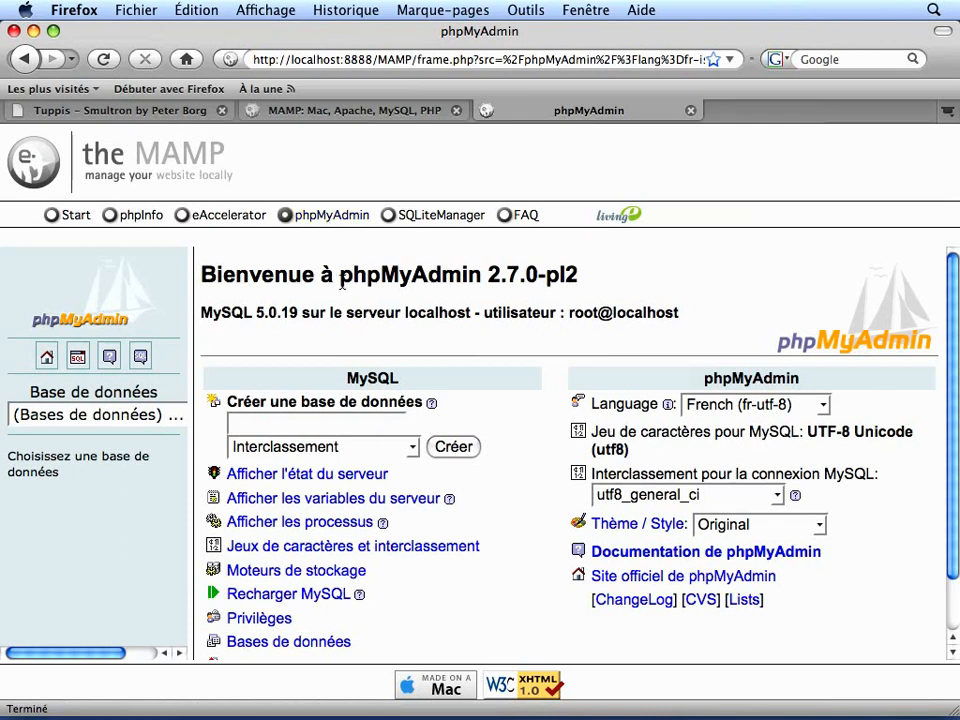
pyautogui.scroll(-2, 342, 284)
pyautogui.scroll(1, 342, 284)
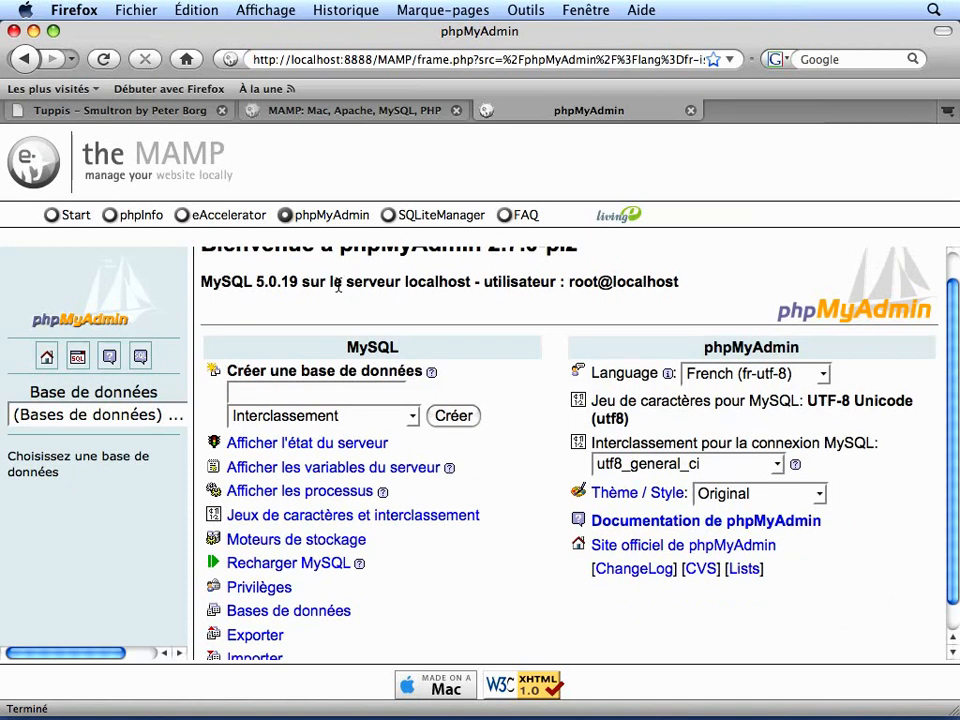
pyautogui.scroll(1, 705, 270)
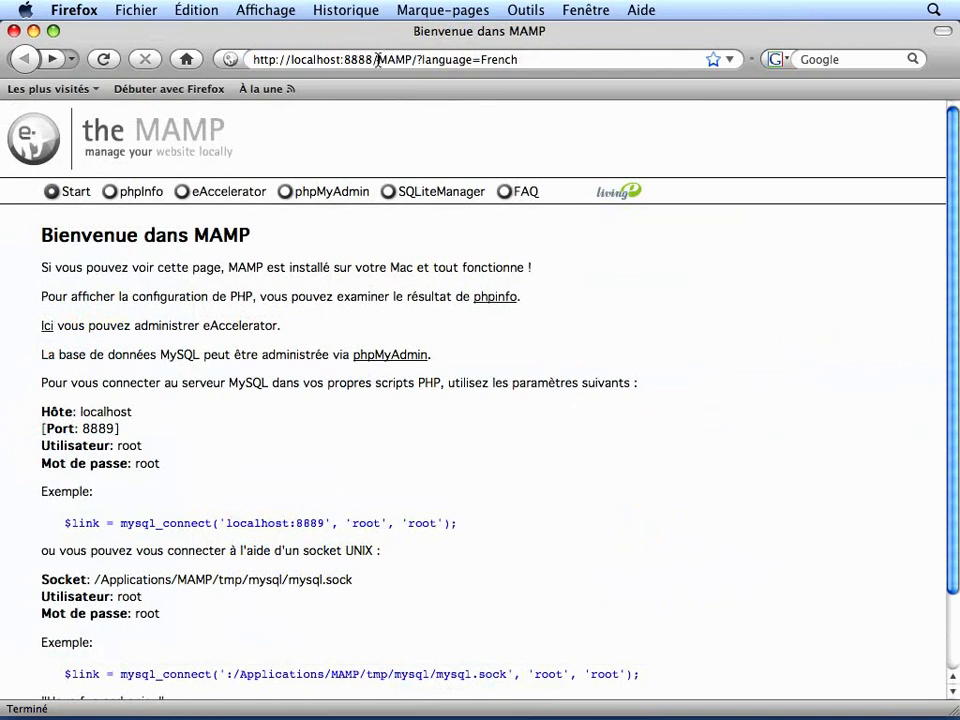
pyautogui.moveTo(377, 61); pyautogui.dragTo(600, 70)
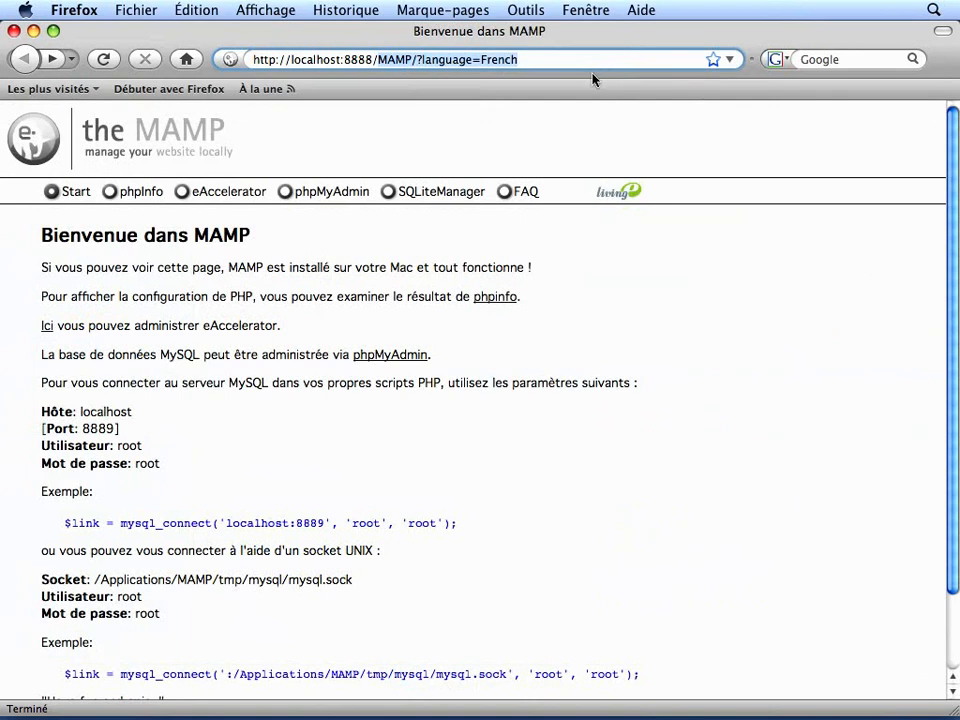
pyautogui.write('/')
pyautogui.press('Return')
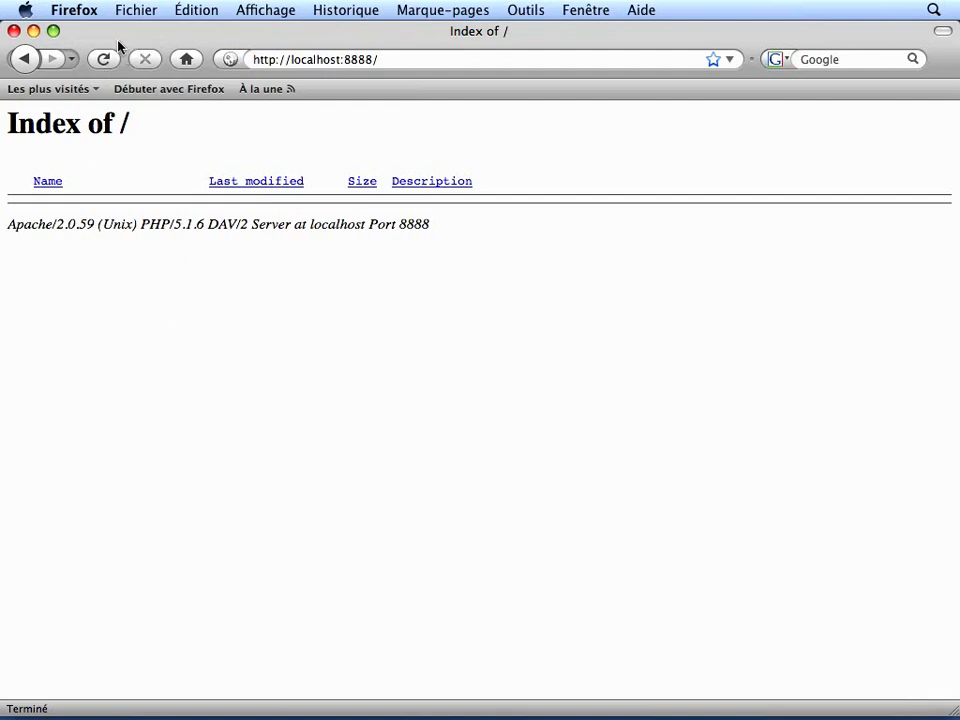
# Step: Minimize the browser, open the htdocs folder inside Applications/MAMP in the Finder, and move the Finder window clear of the desktop's www folder
pyautogui.click(33, 31)
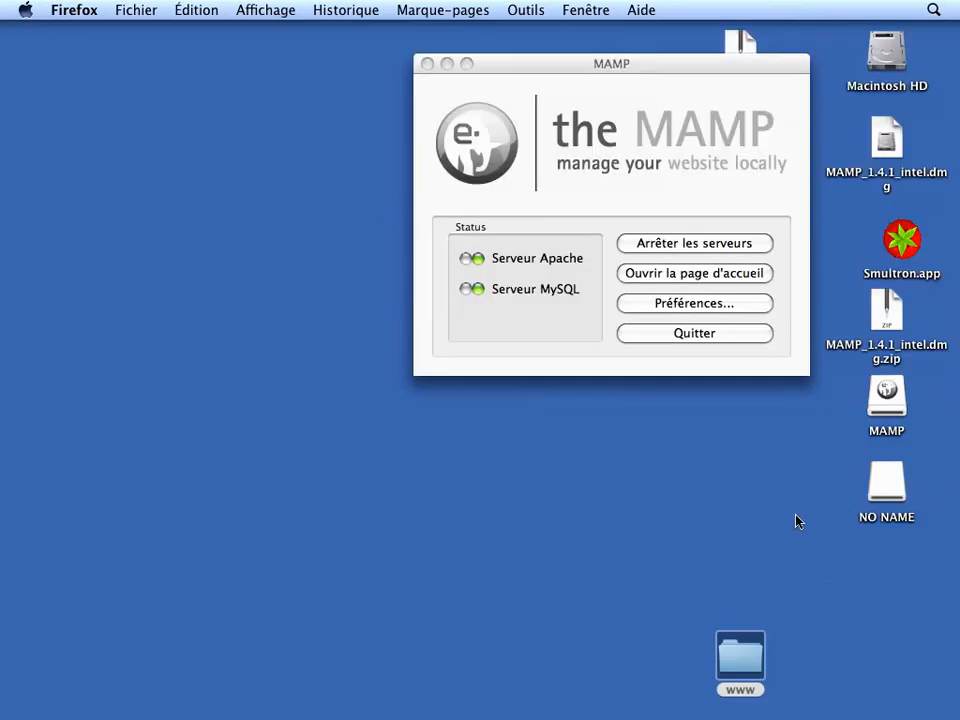
pyautogui.click(888, 58)
pyautogui.doubleClick(888, 60)
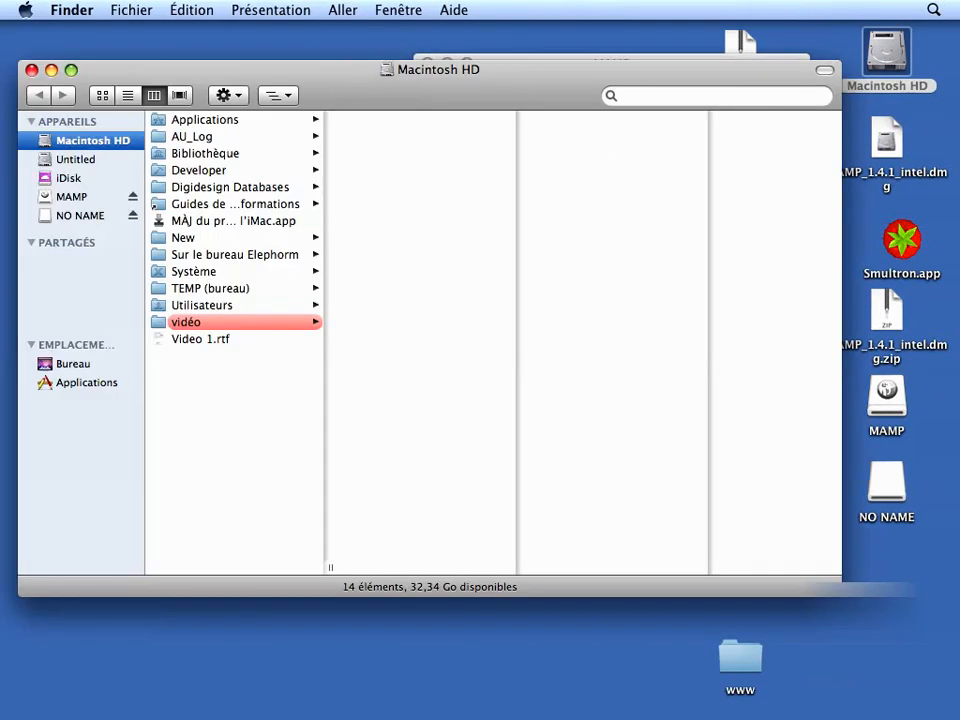
pyautogui.click(66, 386)
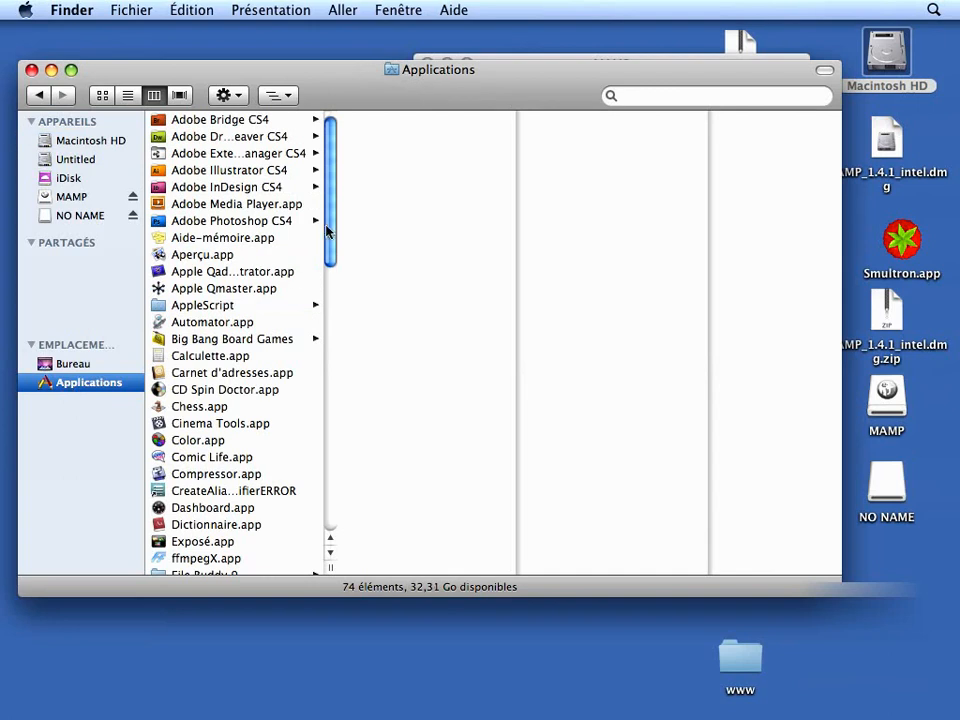
pyautogui.scroll(-1, 328, 232)
pyautogui.moveTo(328, 232); pyautogui.dragTo(285, 425)
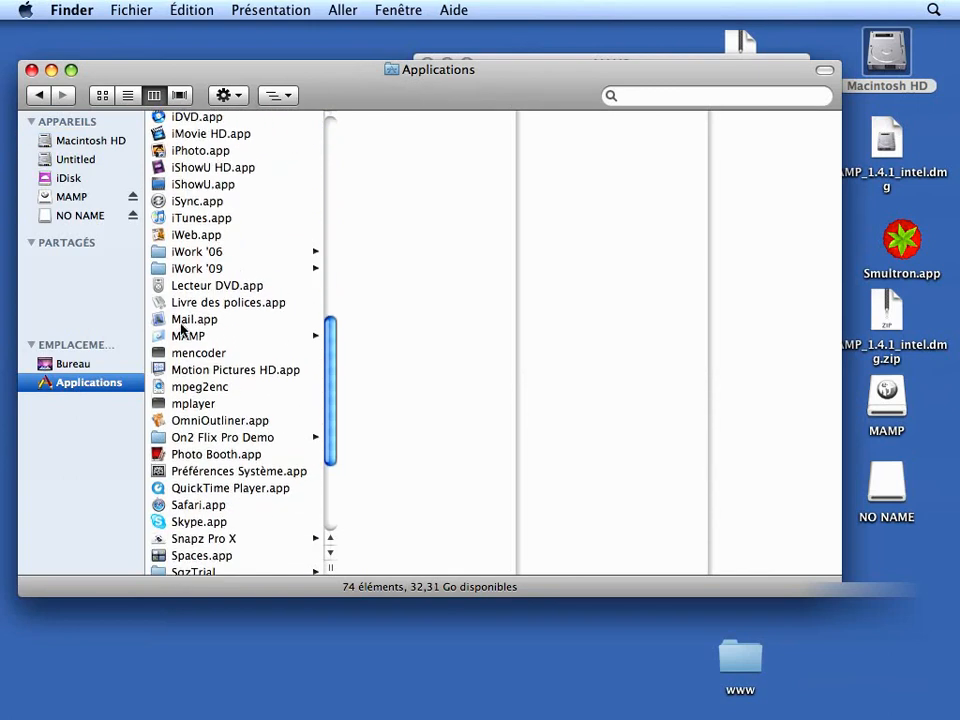
pyautogui.click(170, 334)
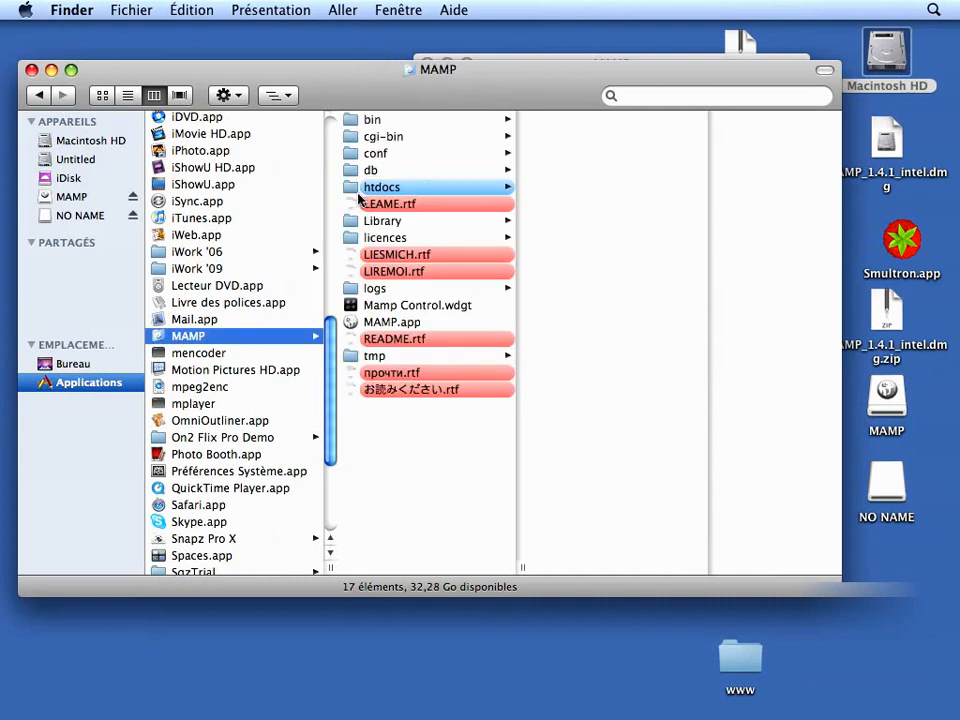
pyautogui.click(357, 190)
pyautogui.moveTo(463, 64); pyautogui.dragTo(447, 31)
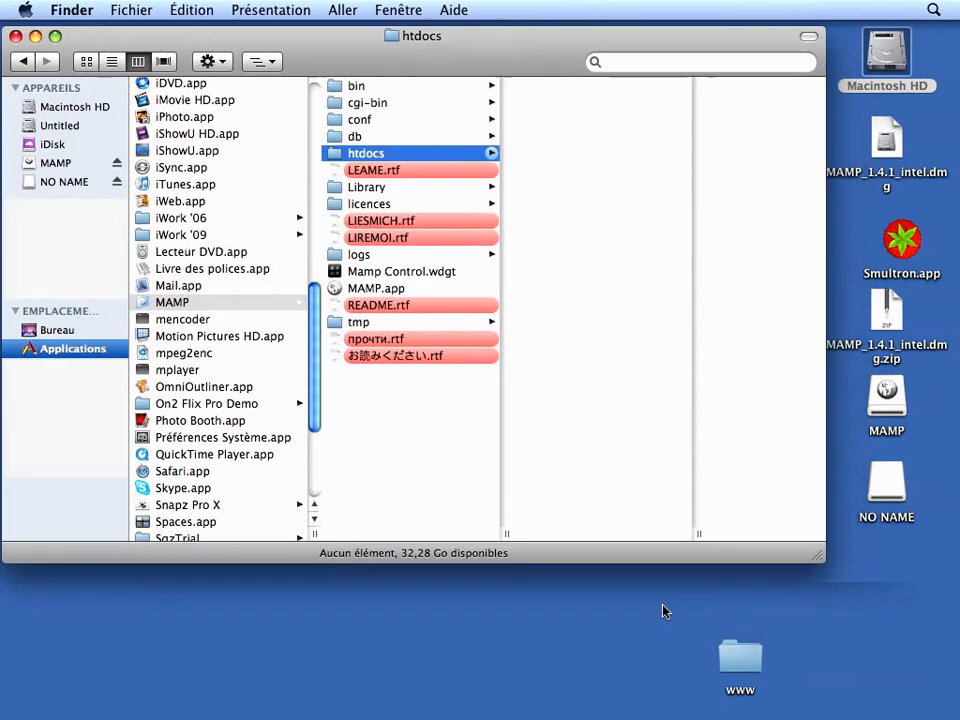
# Step: Copy the contents of the www folder on the desktop into htdocs and display the files in its modeles subfolder
pyautogui.click(737, 665)
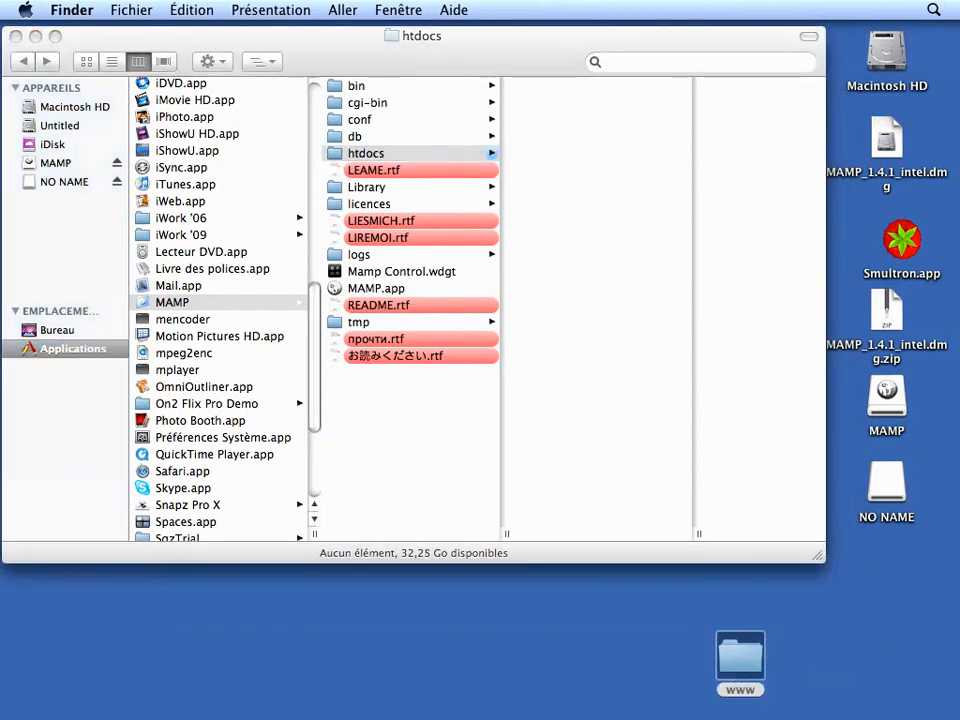
pyautogui.doubleClick(737, 665)
pyautogui.moveTo(490, 370); pyautogui.dragTo(467, 394)
pyautogui.moveTo(640, 595); pyautogui.dragTo(535, 146)
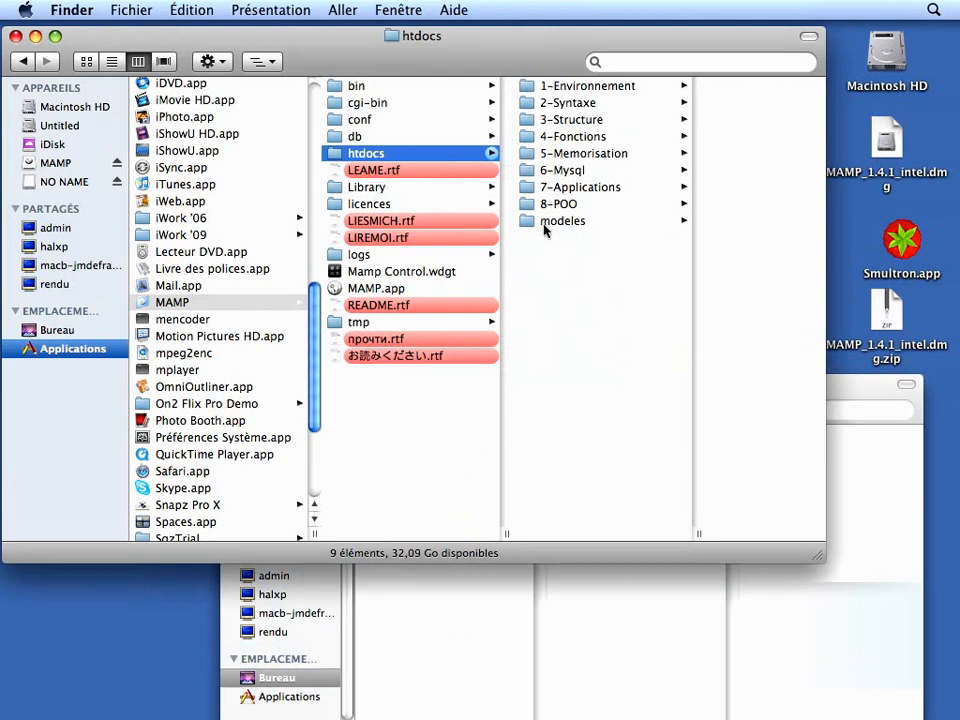
pyautogui.click(530, 222)
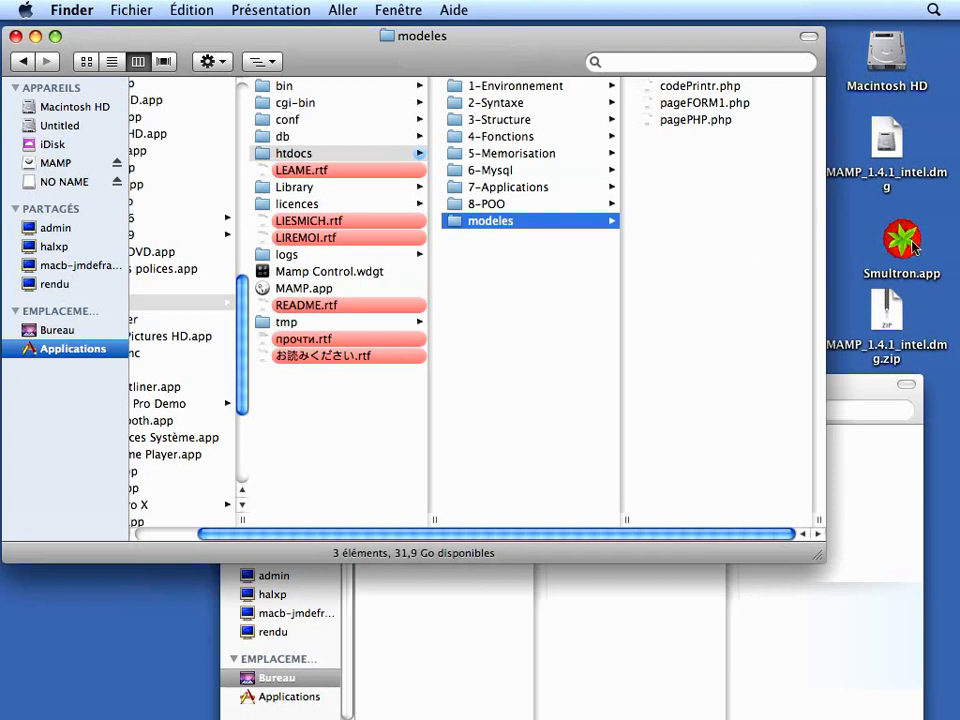
# Step: Launch Smultron and open the file pagePHP.php from the modeles folder in htdocs
pyautogui.doubleClick(903, 245)
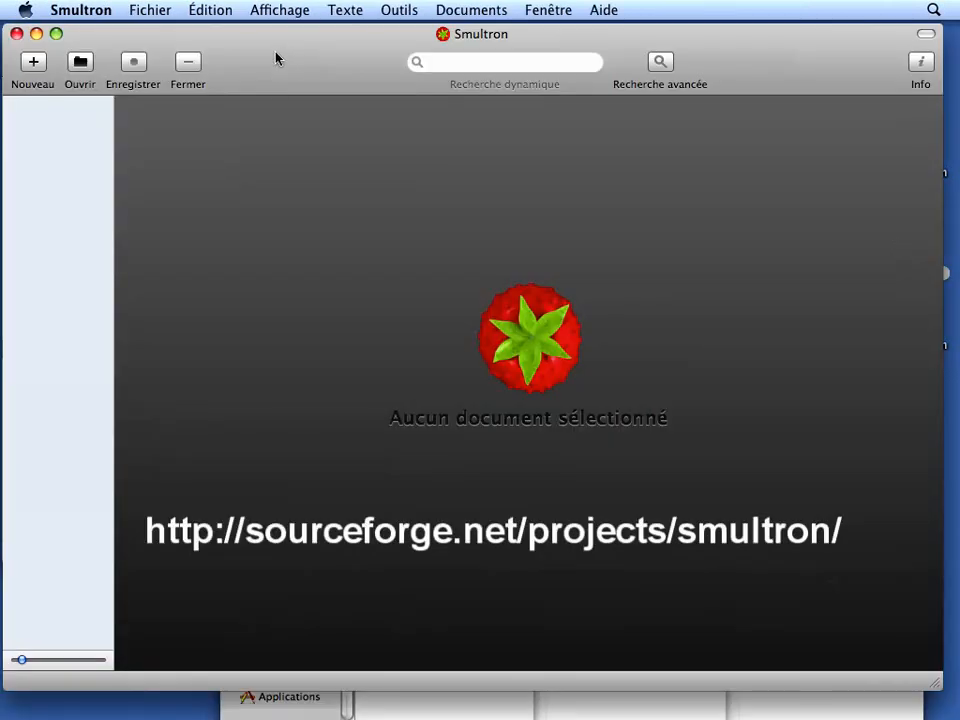
pyautogui.click(142, 14)
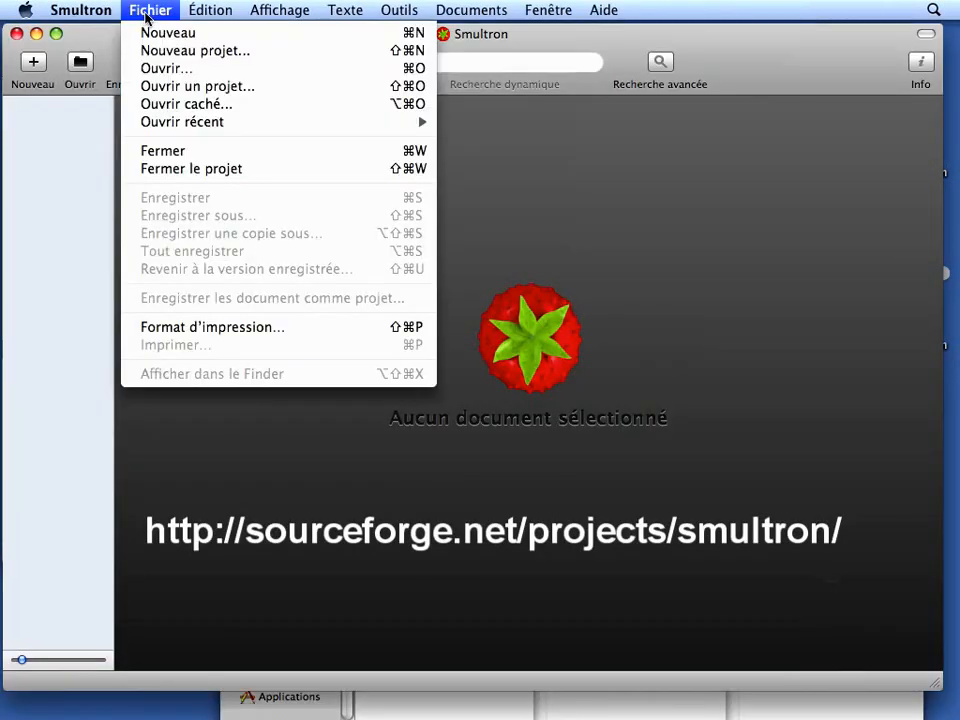
pyautogui.click(170, 70)
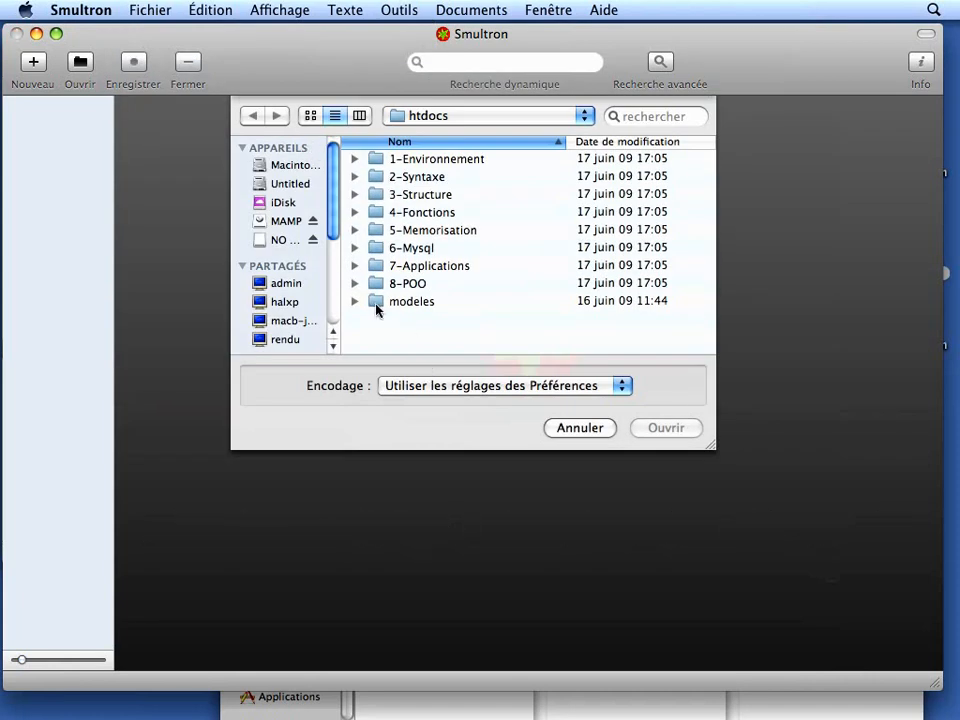
pyautogui.doubleClick(376, 303)
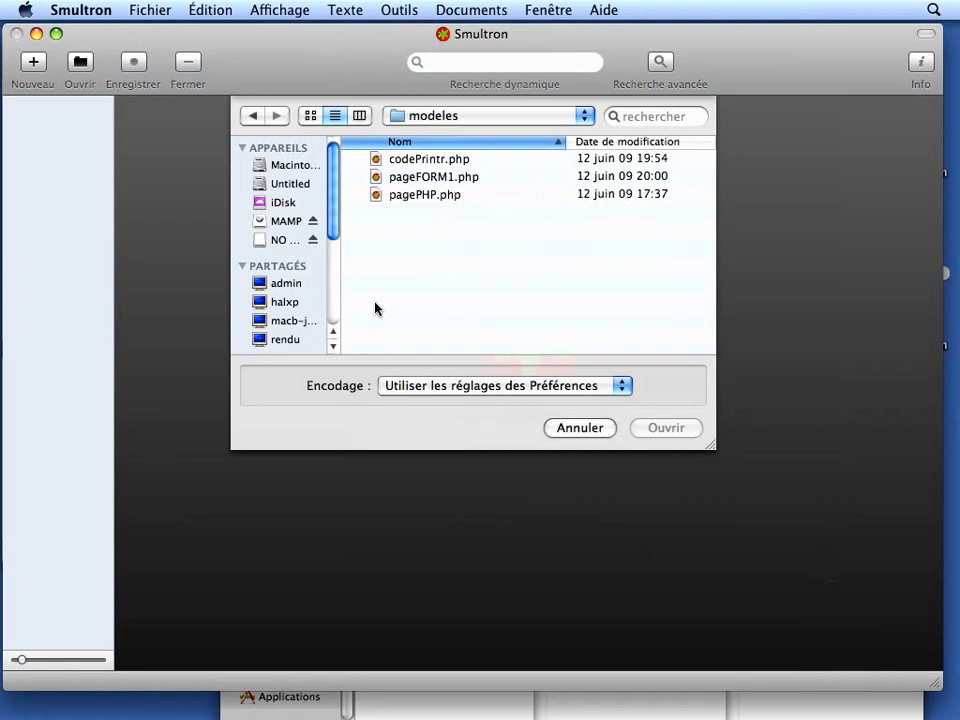
pyautogui.click(388, 180)
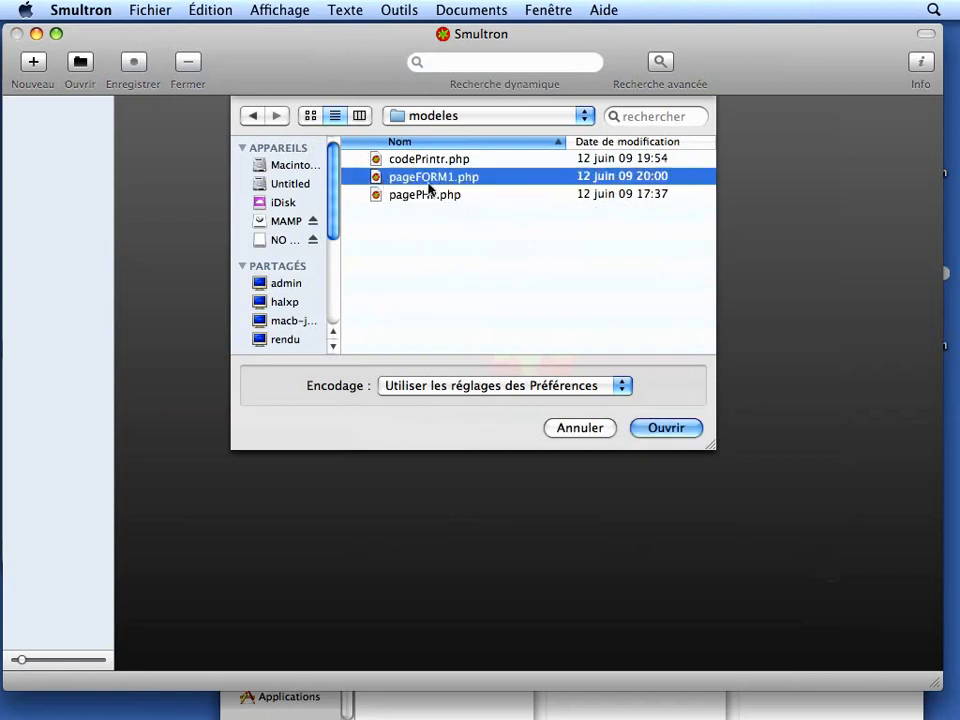
pyautogui.click(405, 195)
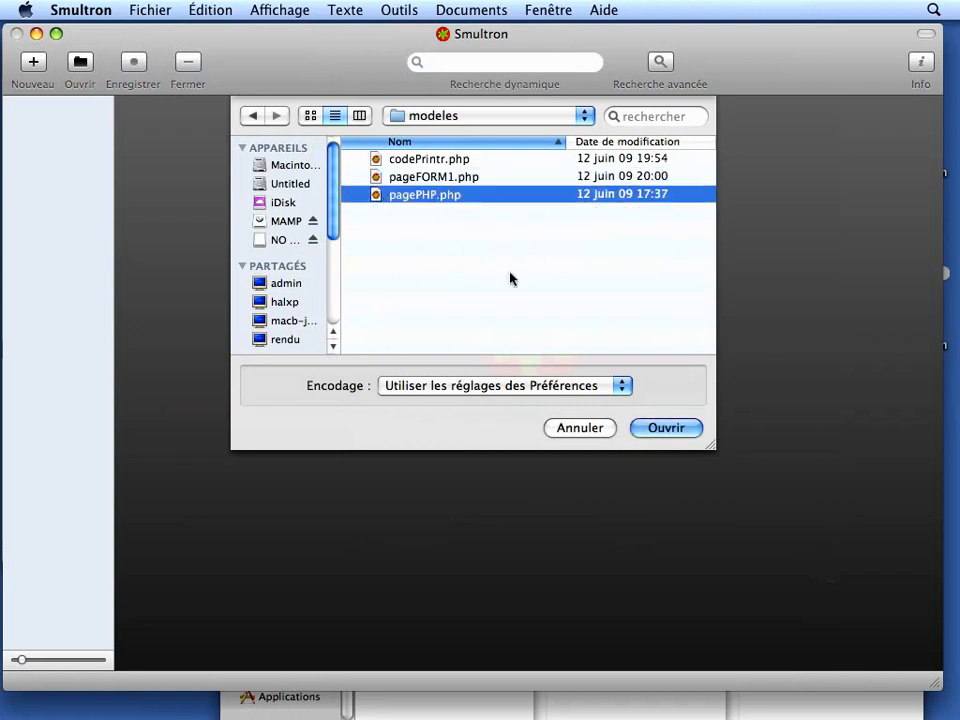
pyautogui.click(678, 432)
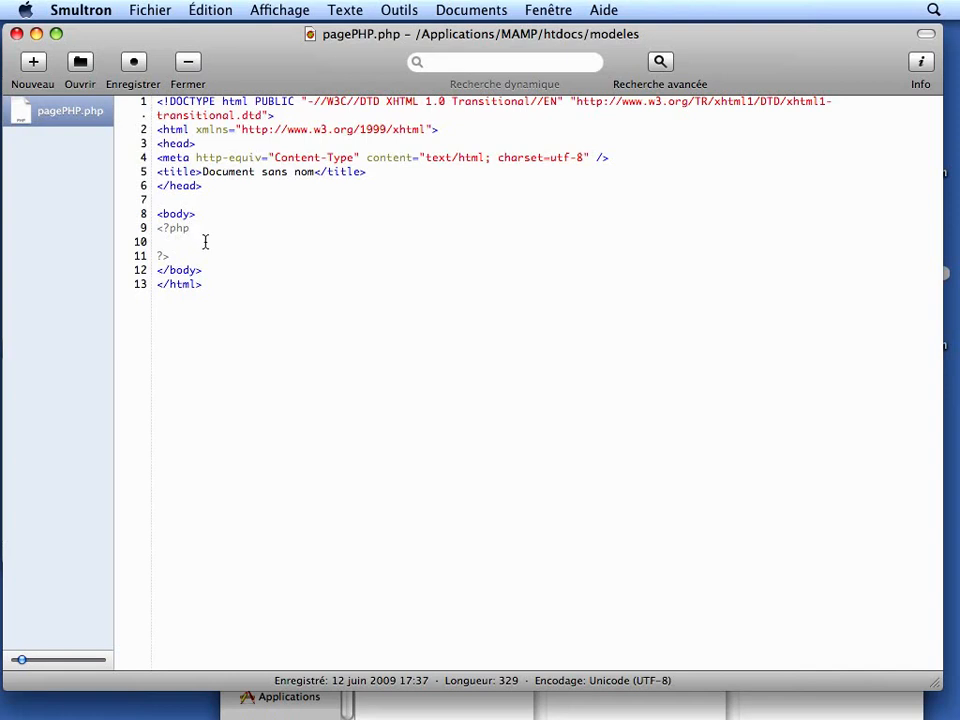
# Step: Add the line echo "bonjour"; inside the PHP tags of the page body and highlight the whole PHP block
pyautogui.press('Return')
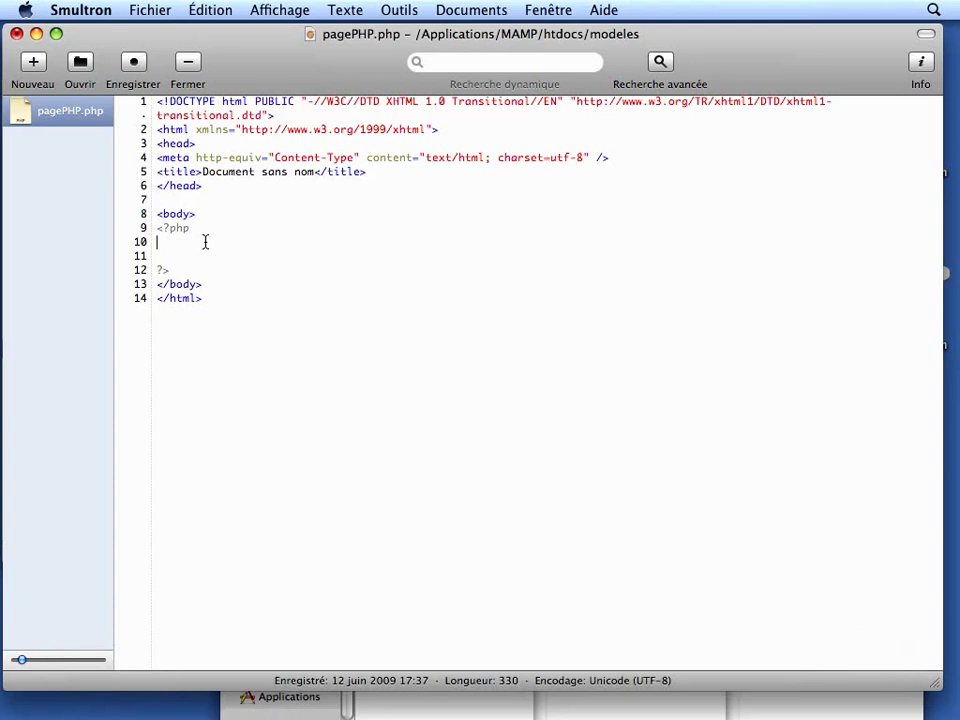
pyautogui.press('Return')
pyautogui.write('ech')
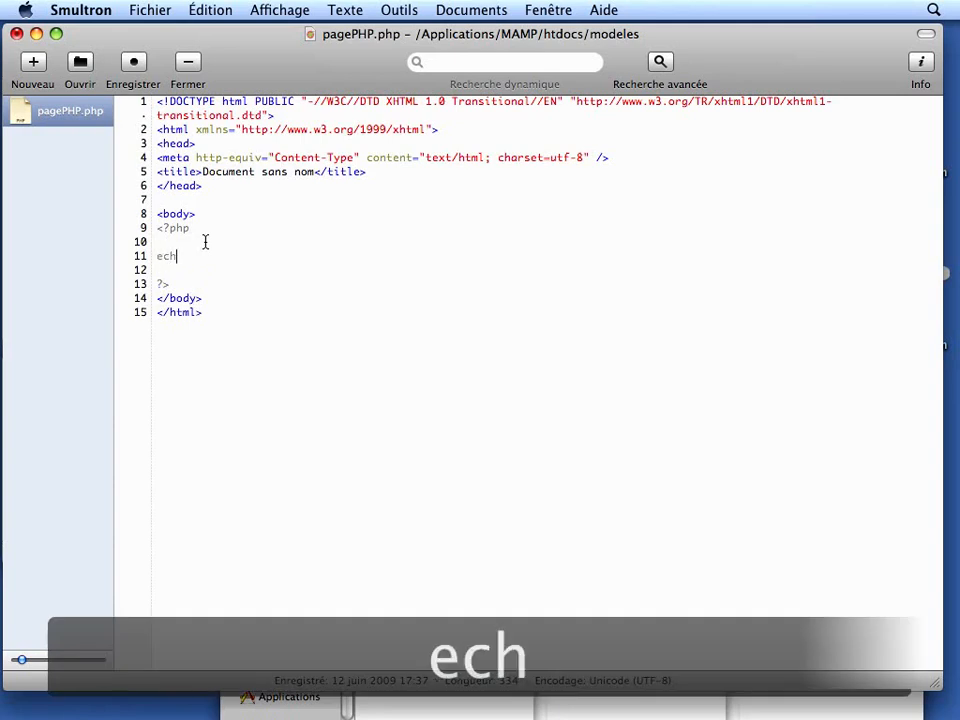
pyautogui.write('o "bonjo')
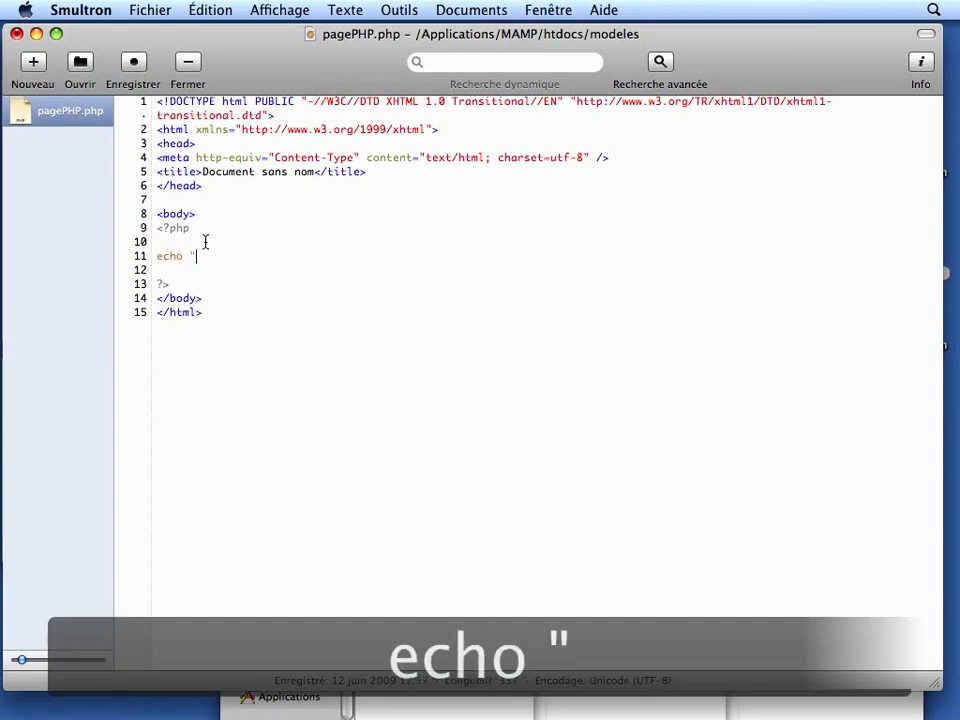
pyautogui.write('ur')
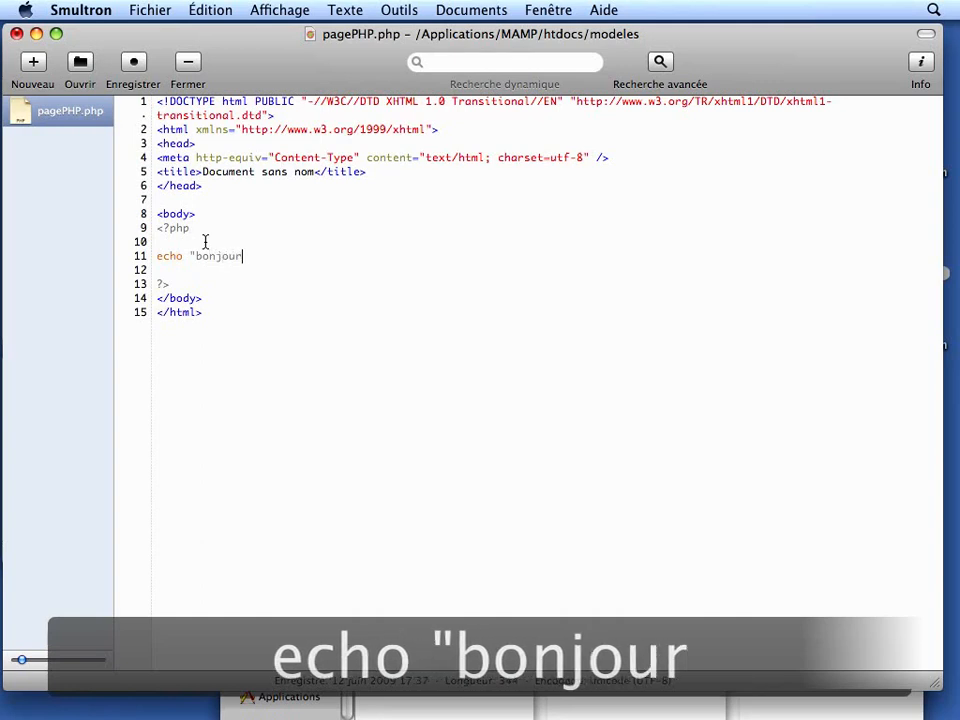
pyautogui.write('";')
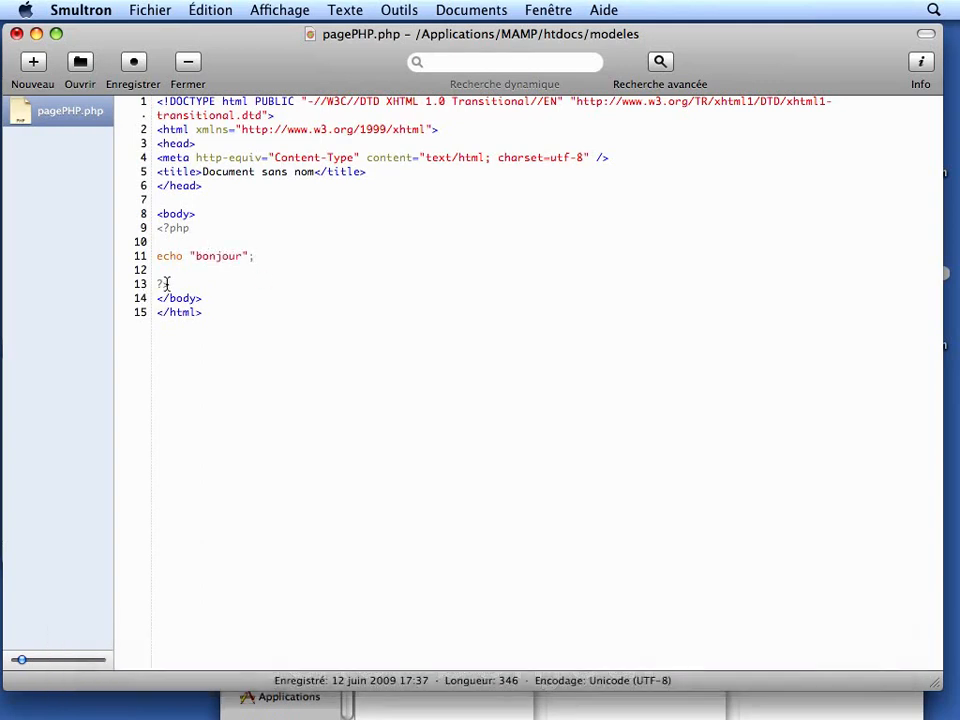
pyautogui.moveTo(175, 283); pyautogui.dragTo(156, 229)
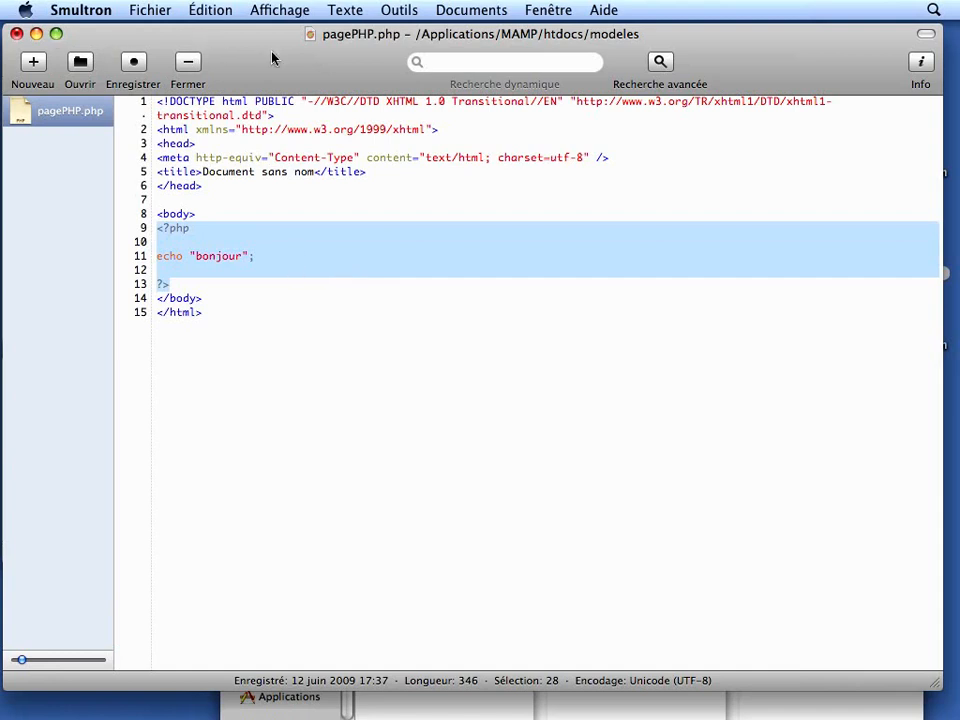
# Step: Start saving the page under a new name and choose MAMP/htdocs/1-Environnement as the destination folder
pyautogui.click(146, 14)
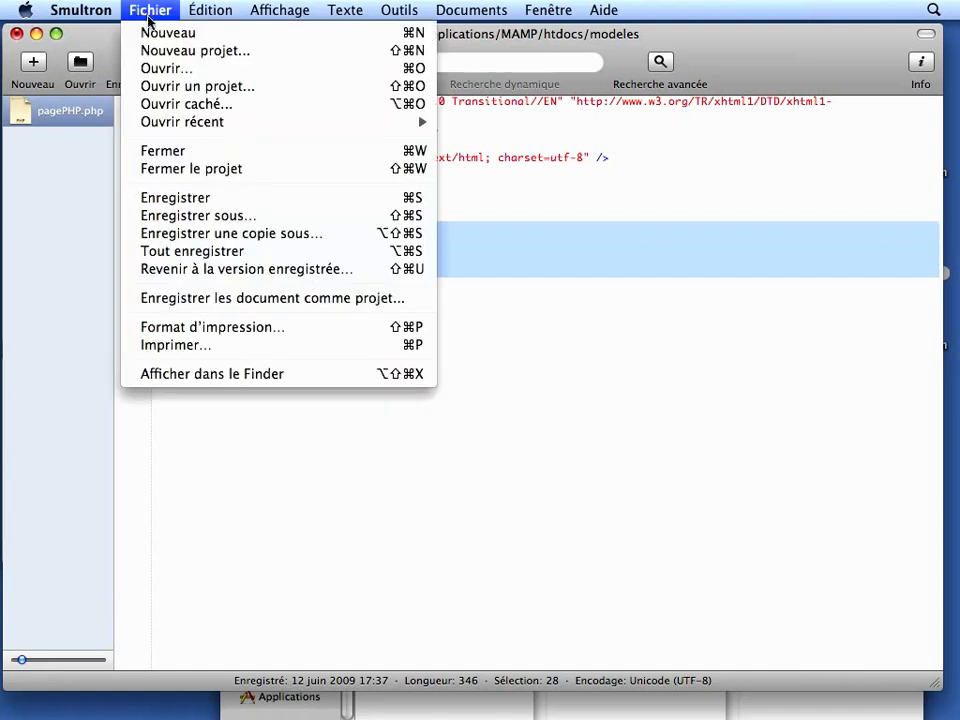
pyautogui.click(207, 216)
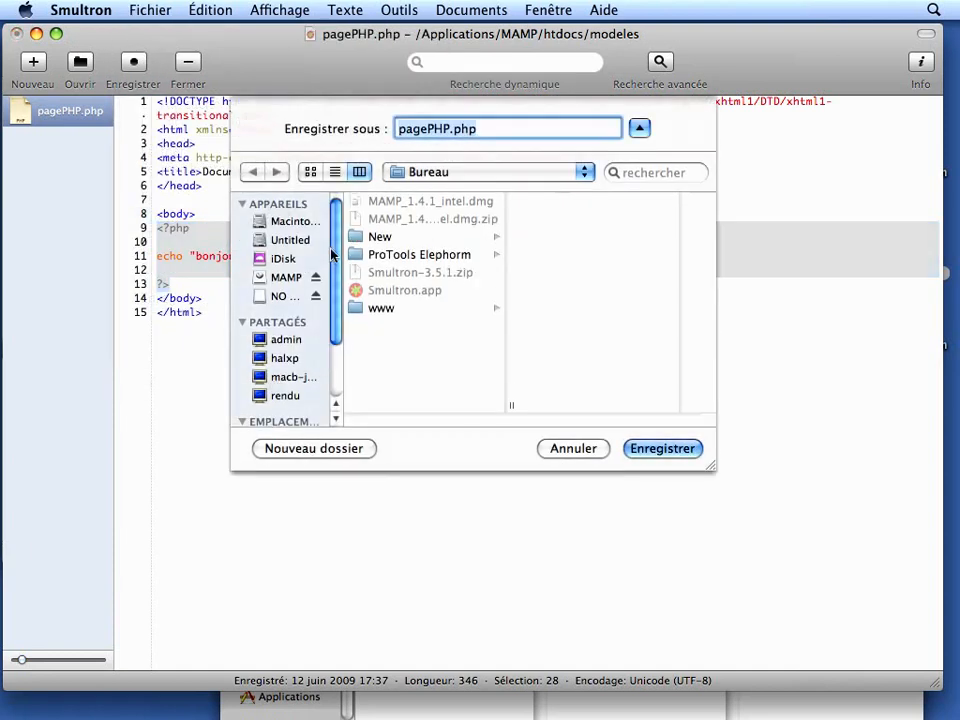
pyautogui.scroll(-3, 290, 320)
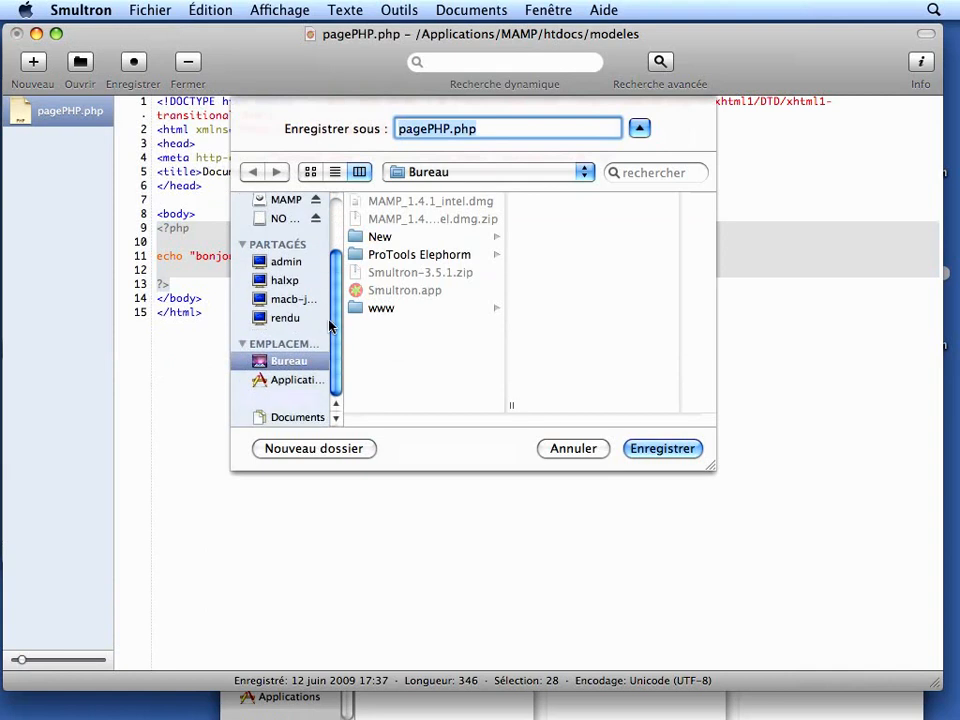
pyautogui.click(283, 379)
pyautogui.moveTo(512, 210); pyautogui.dragTo(492, 310)
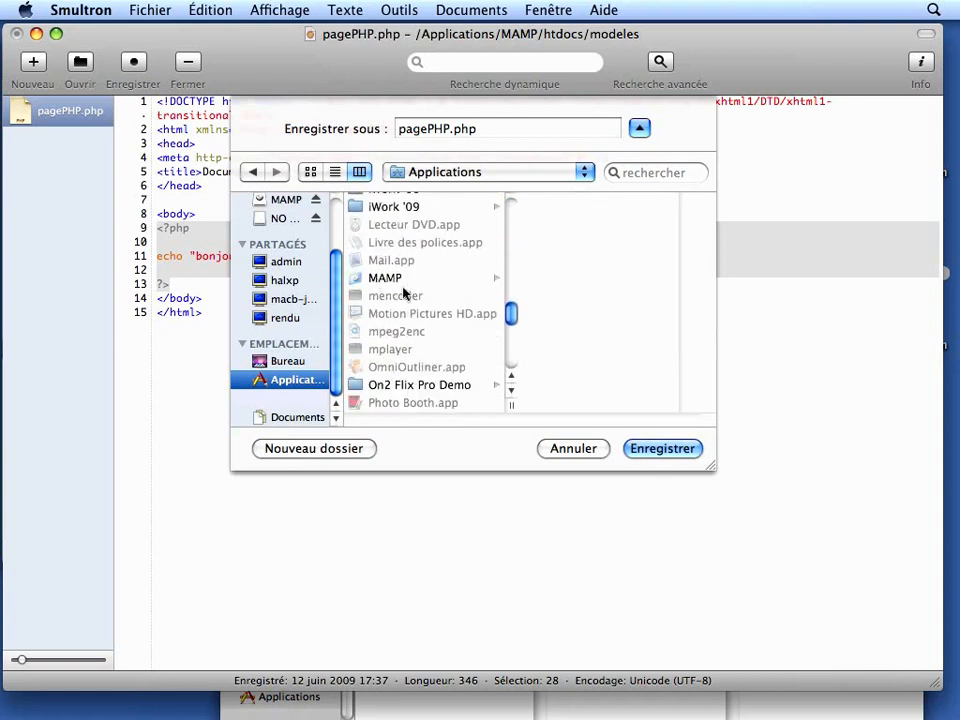
pyautogui.click(392, 279)
pyautogui.click(543, 272)
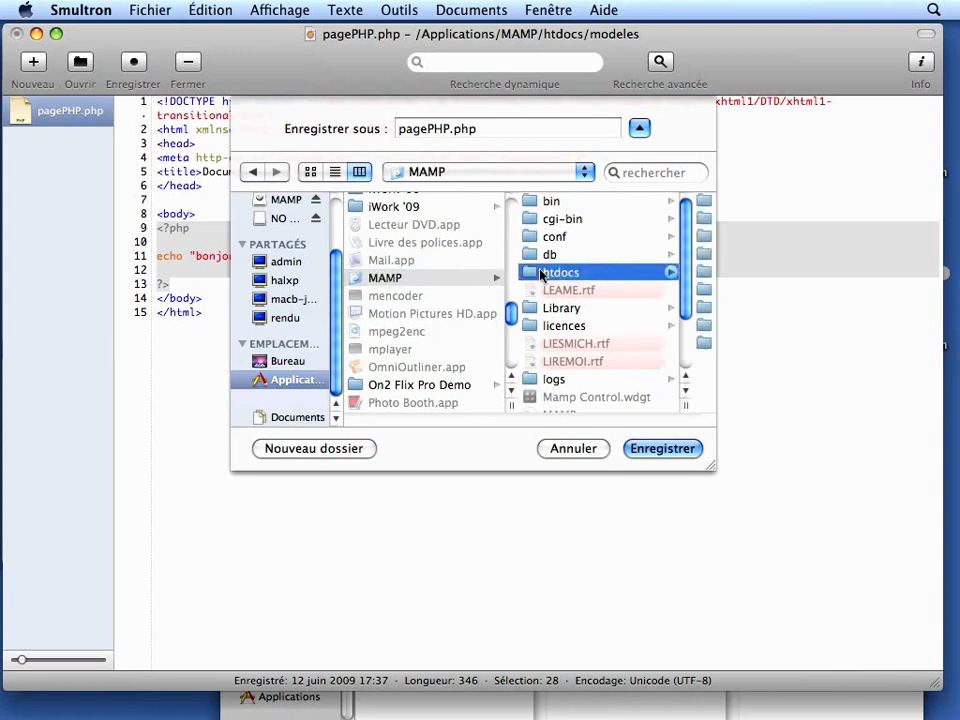
pyautogui.moveTo(715, 475); pyautogui.dragTo(884, 465)
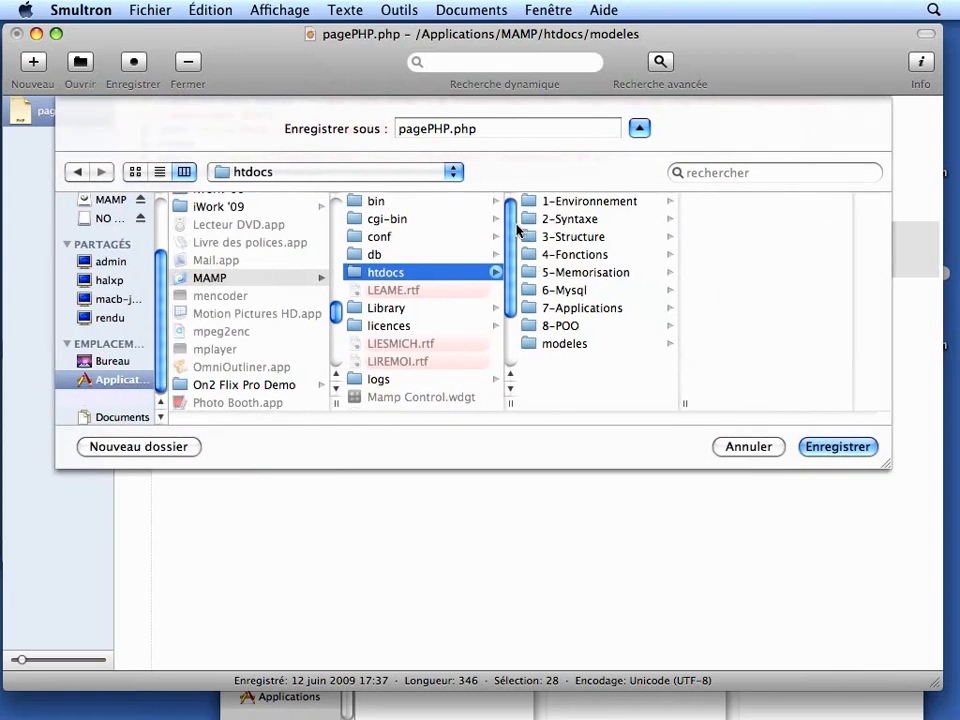
pyautogui.click(533, 205)
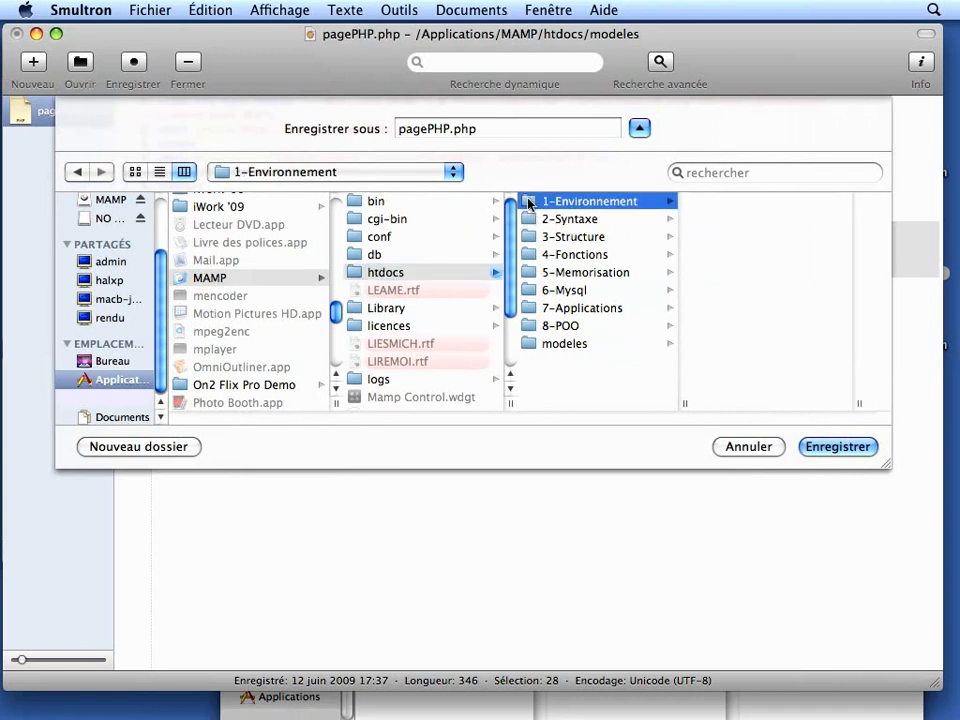
# Step: Name the file bonjour.php and save it in the 1-Environnement folder
pyautogui.click(440, 129)
pyautogui.write('bonjou')
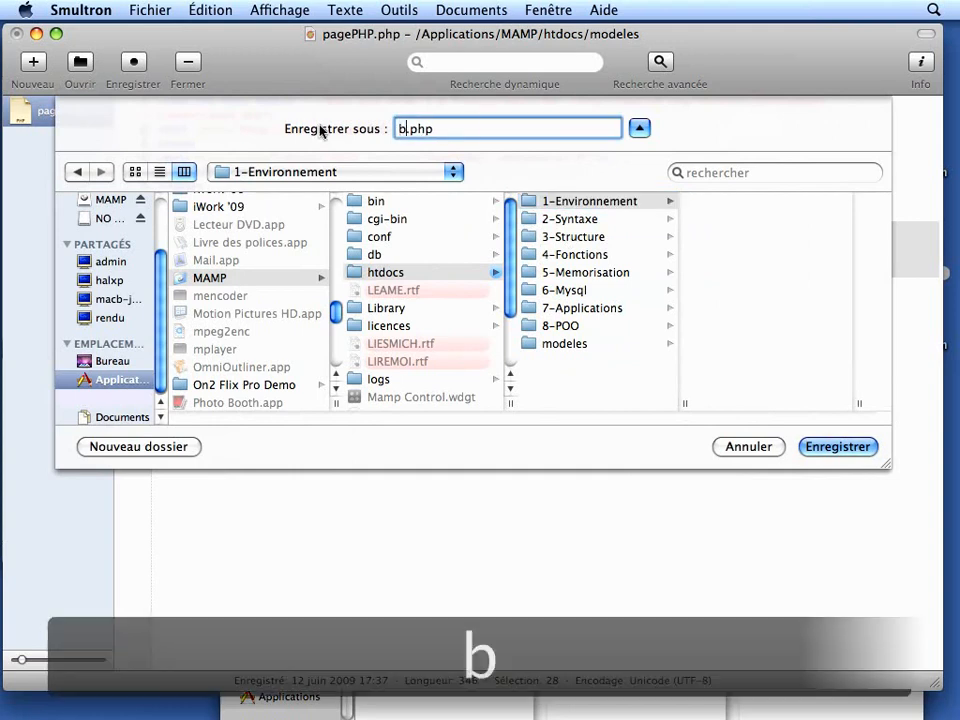
pyautogui.write('r')
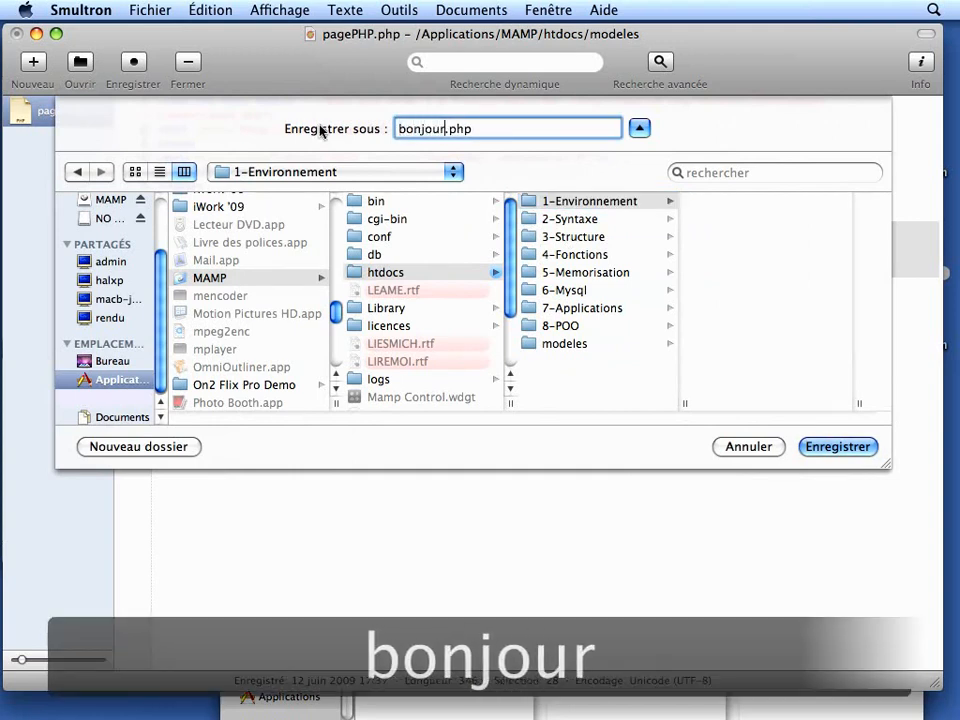
pyautogui.click(839, 452)
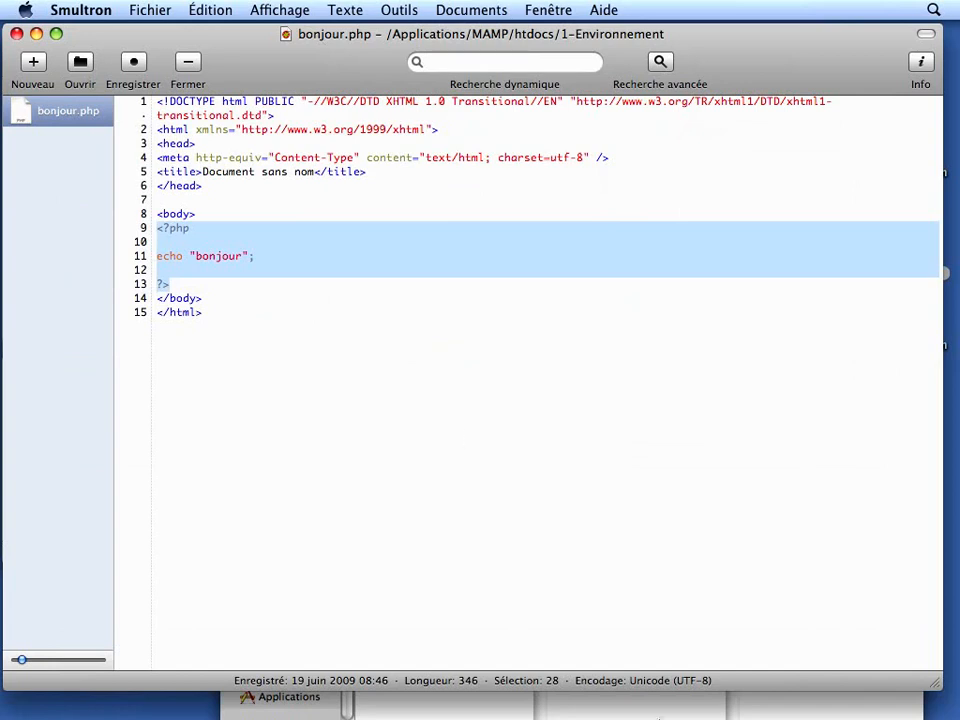
# Step: Switch back to Firefox, refresh the local server index, and open bonjour.php from the 1-Environnement folder
pyautogui.moveTo(790, 712)
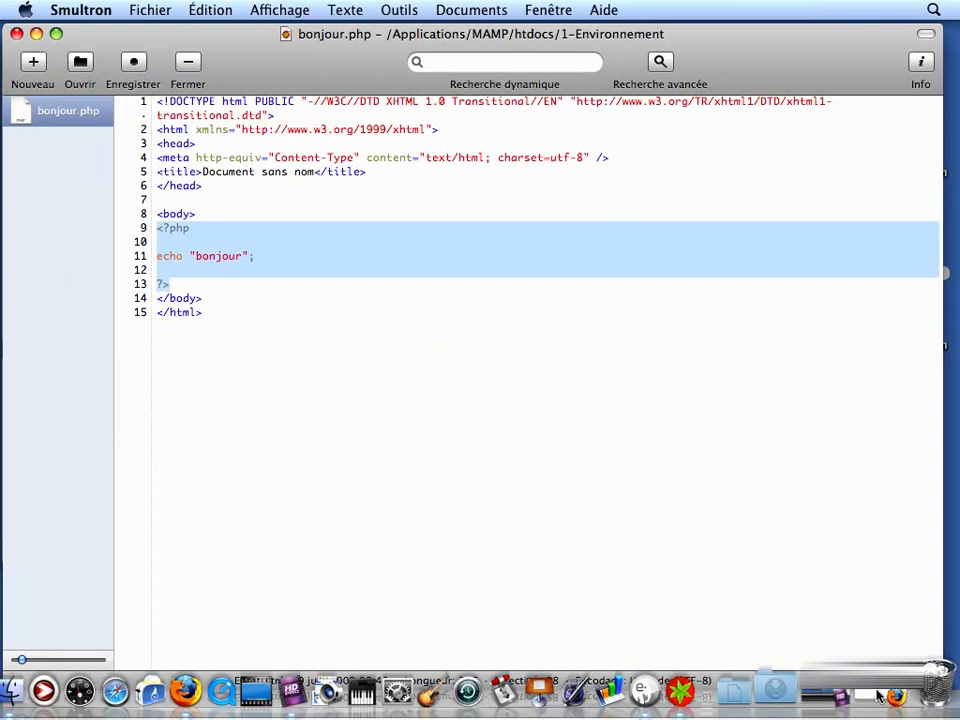
pyautogui.click(882, 694)
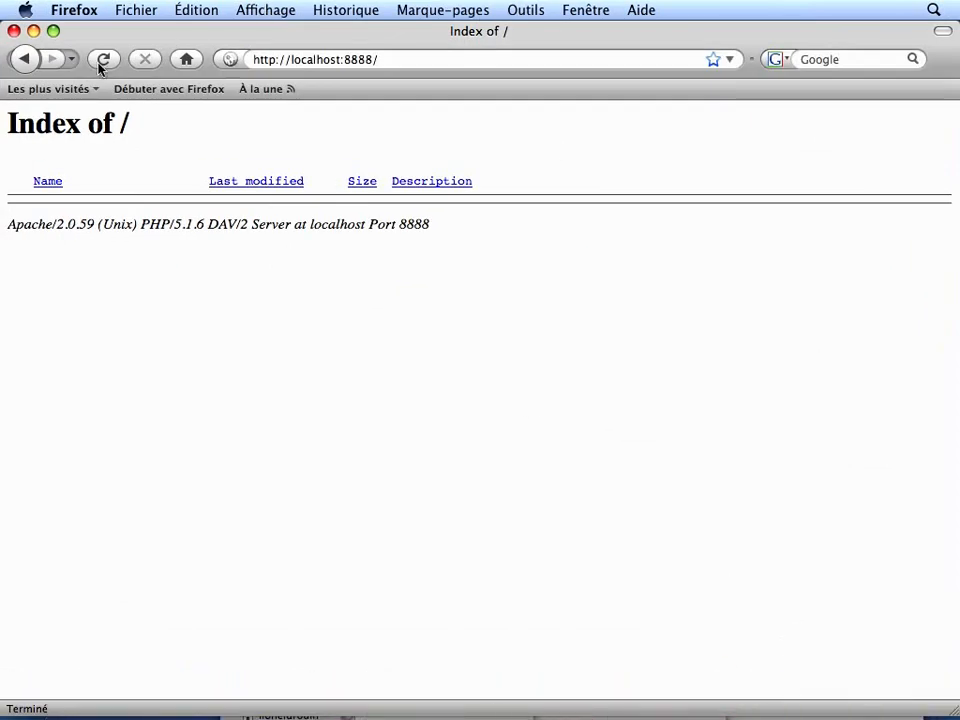
pyautogui.click(106, 60)
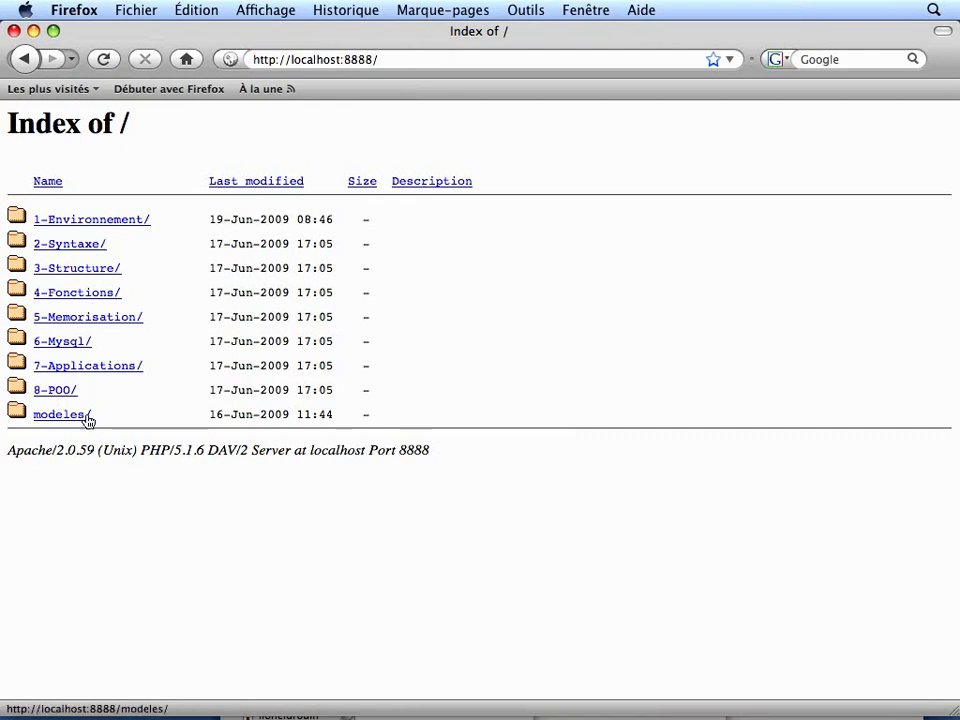
pyautogui.click(78, 222)
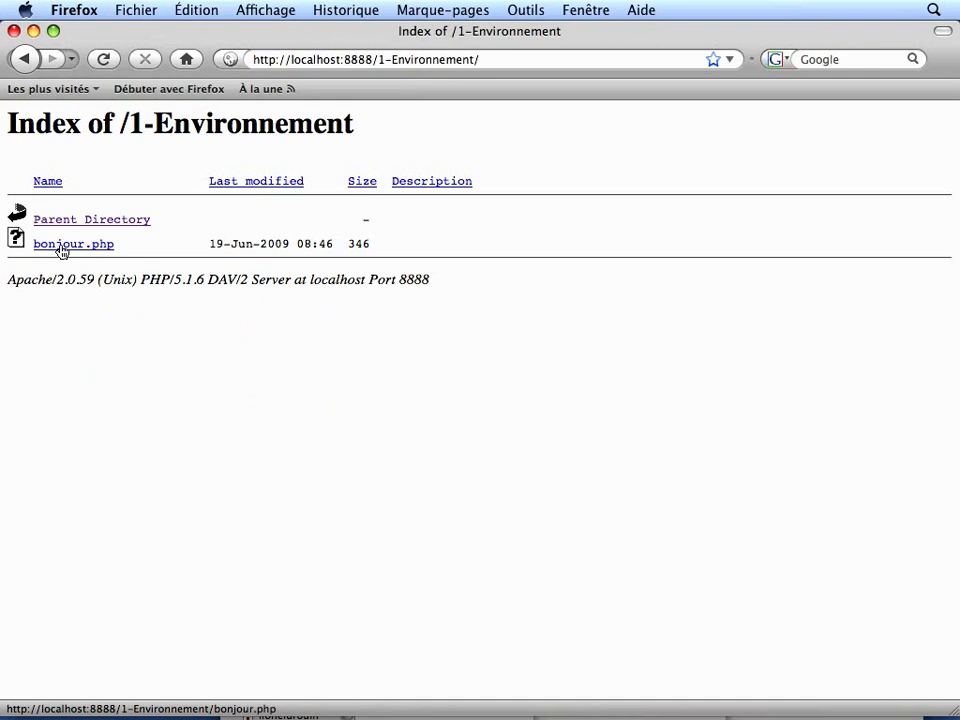
pyautogui.click(60, 246)
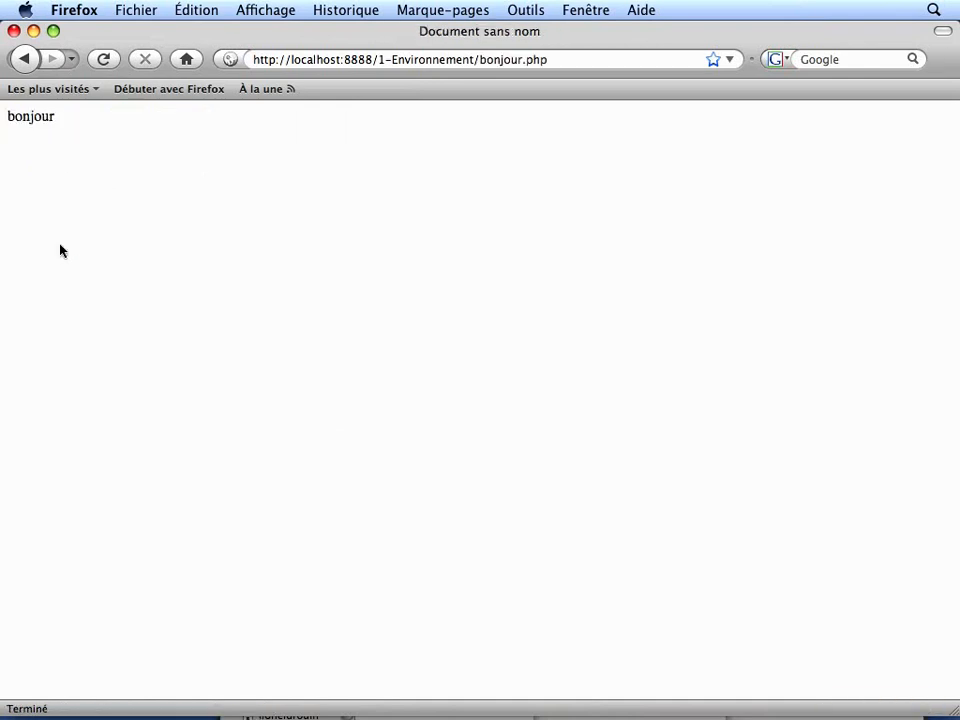